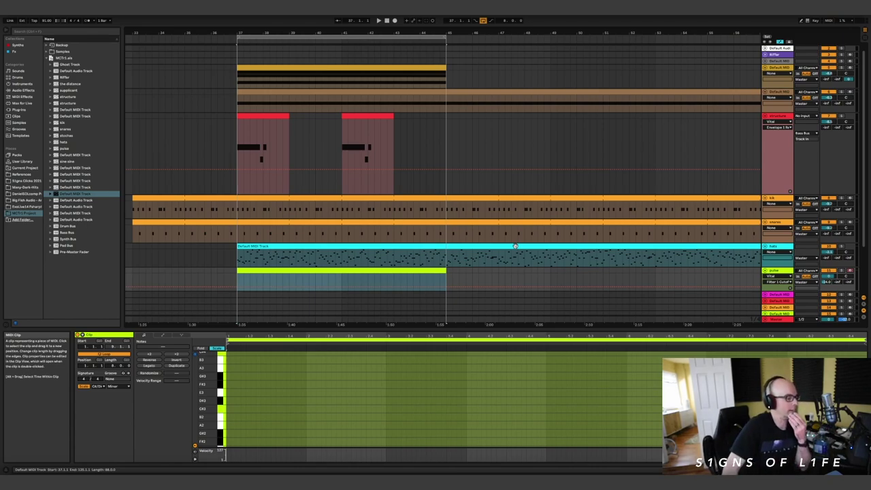
{"action": "scroll", "coordinate": [483, 224], "scroll_direction": "down", "scroll_amount": 2}
{"action": "scroll", "coordinate": [482, 222], "scroll_direction": "up", "scroll_amount": 2}
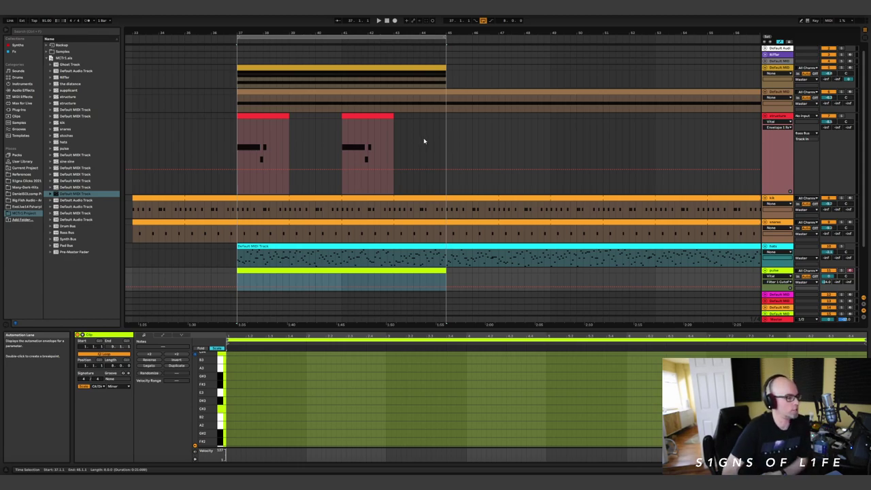
{"action": "scroll", "coordinate": [428, 139], "scroll_direction": "down", "scroll_amount": 1}
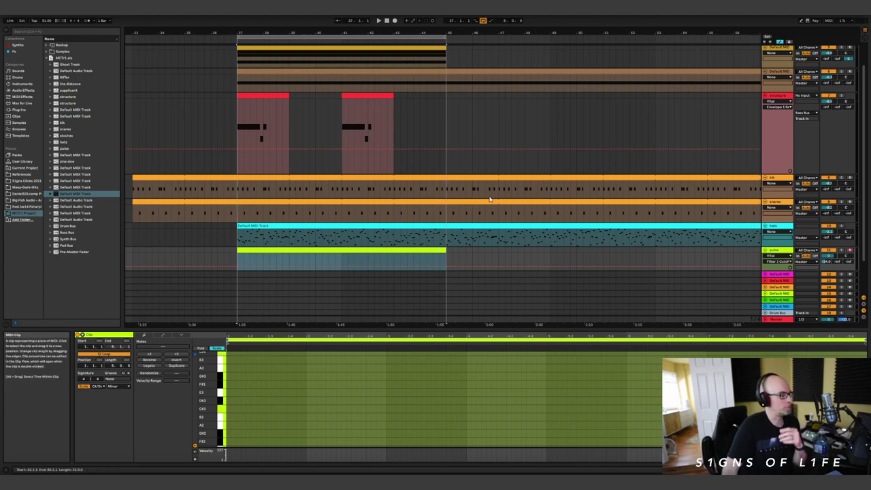
{"action": "scroll", "coordinate": [388, 162], "scroll_direction": "up", "scroll_amount": 2}
{"action": "scroll", "coordinate": [414, 154], "scroll_direction": "down", "scroll_amount": 2}
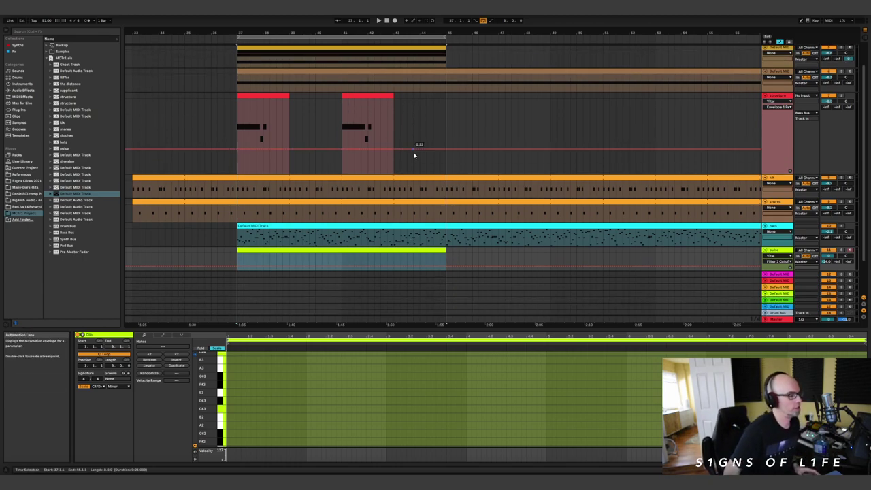
{"action": "scroll", "coordinate": [414, 155], "scroll_direction": "down", "scroll_amount": 1}
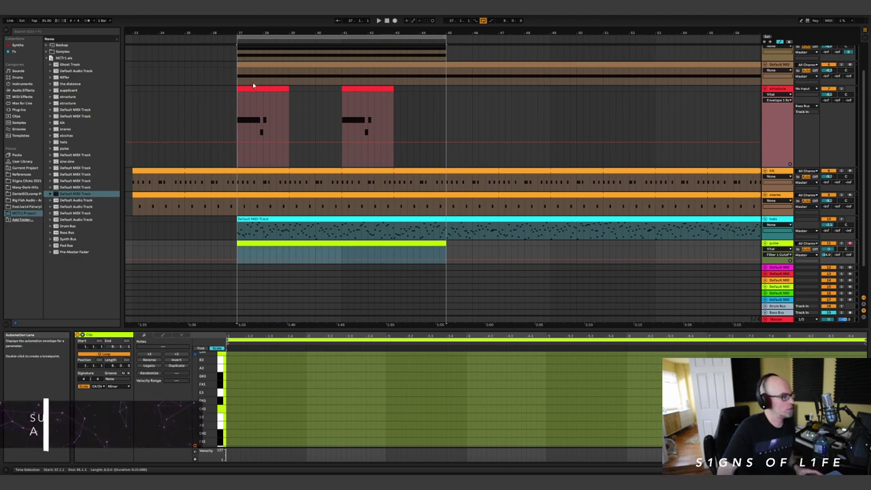
Open the second clip on the structure track and play the looped section
{"action": "left_click", "coordinate": [368, 119]}
{"action": "key", "text": "space"}
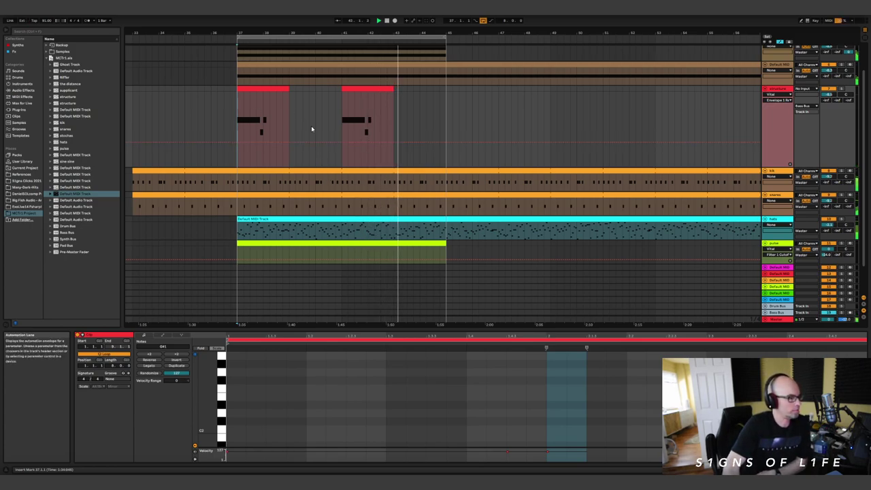
{"action": "scroll", "coordinate": [306, 112], "scroll_direction": "up", "scroll_amount": 1}
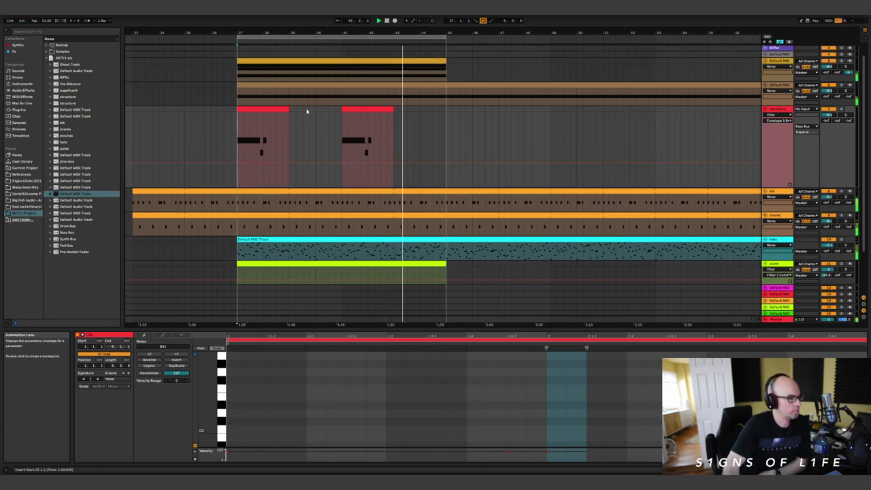
Open the kick track's clip and examine its note pattern in an enlarged note editor
{"action": "left_click", "coordinate": [258, 193]}
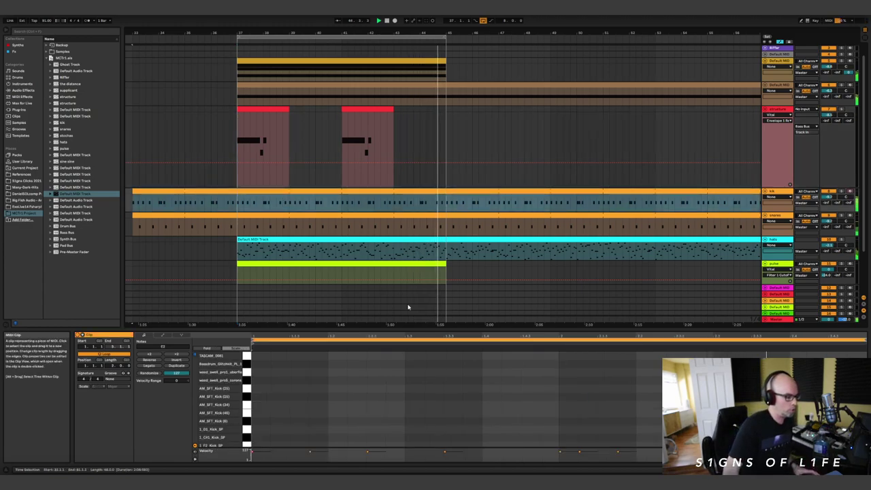
{"action": "left_click_drag", "start_coordinate": [429, 328], "coordinate": [429, 107]}
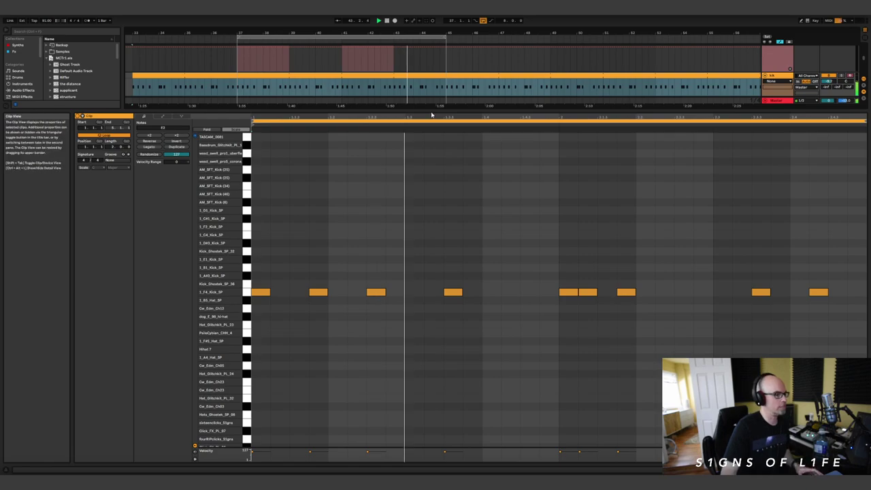
{"action": "left_click_drag", "start_coordinate": [429, 111], "coordinate": [421, 371]}
{"action": "scroll", "coordinate": [422, 298], "scroll_direction": "up", "scroll_amount": 2}
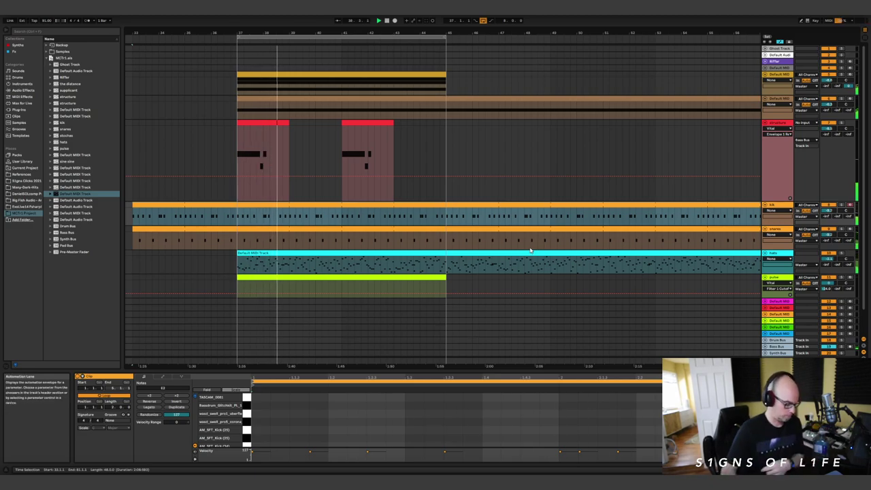
Show the pulse track's devices, adjust the filter 1 cutoff slightly in its Vital synth, and close the synth window
{"action": "left_click", "coordinate": [378, 277]}
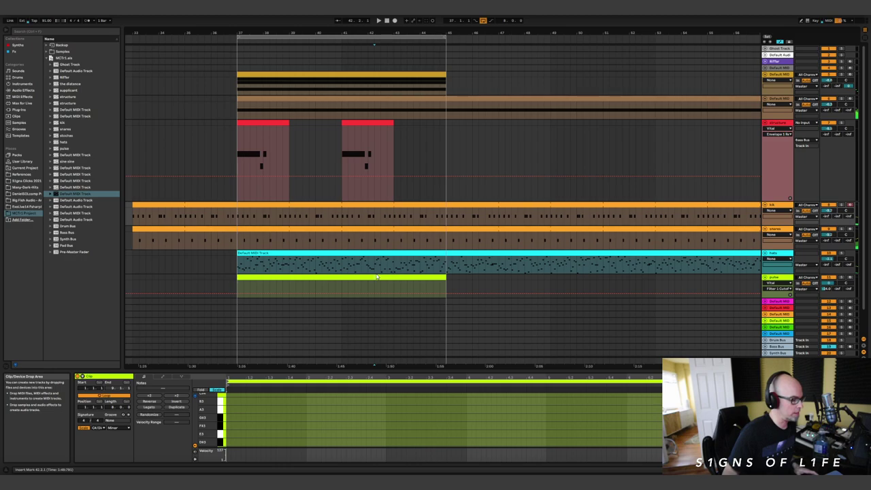
{"action": "left_click_drag", "start_coordinate": [472, 372], "coordinate": [506, 295]}
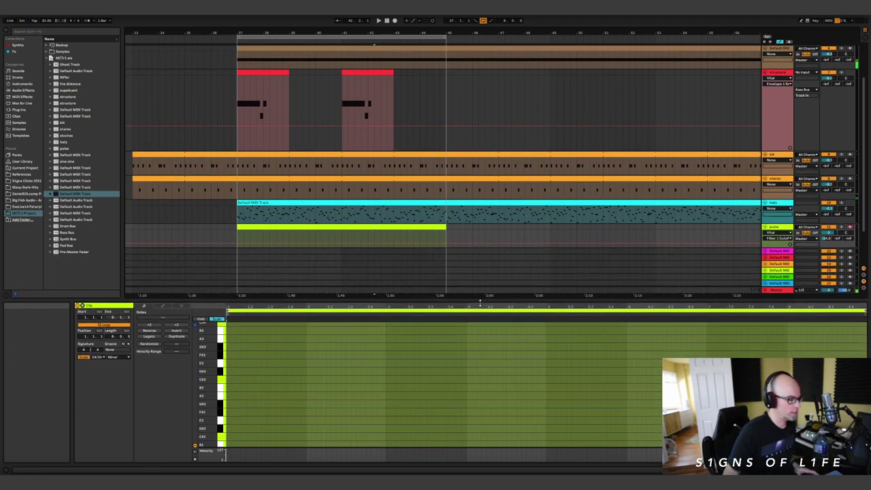
{"action": "key", "text": "shift+Tab"}
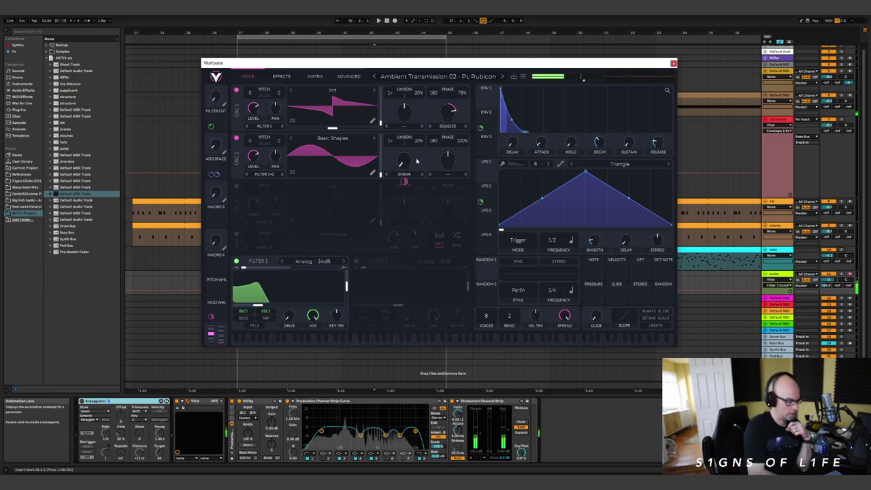
{"action": "left_click", "coordinate": [488, 105]}
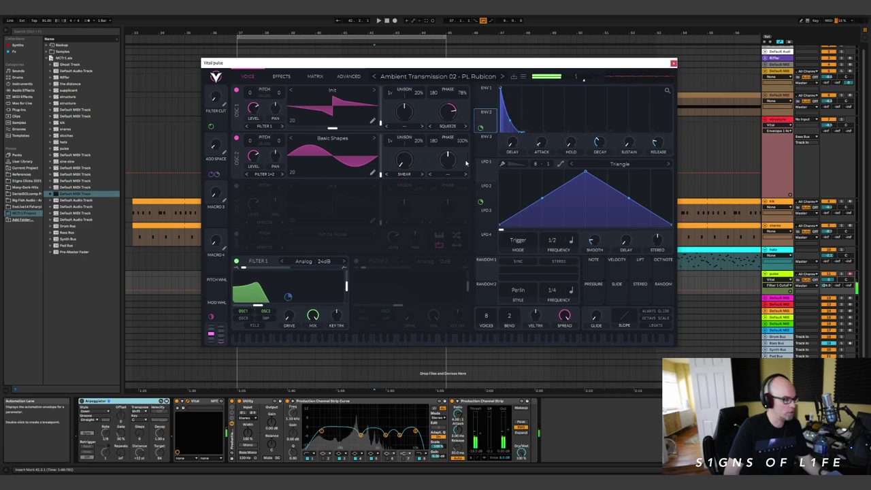
{"action": "mouse_move", "coordinate": [258, 306]}
{"action": "left_mouse_down"}
{"action": "mouse_move", "coordinate": [310, 305]}
{"action": "mouse_move", "coordinate": [252, 309]}
{"action": "mouse_move", "coordinate": [286, 308]}
{"action": "mouse_move", "coordinate": [264, 308]}
{"action": "left_mouse_up"}
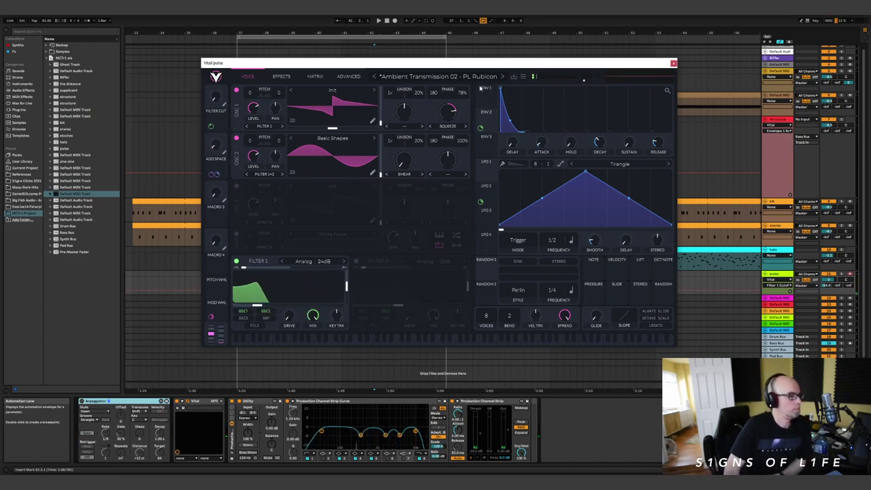
{"action": "left_click", "coordinate": [673, 64]}
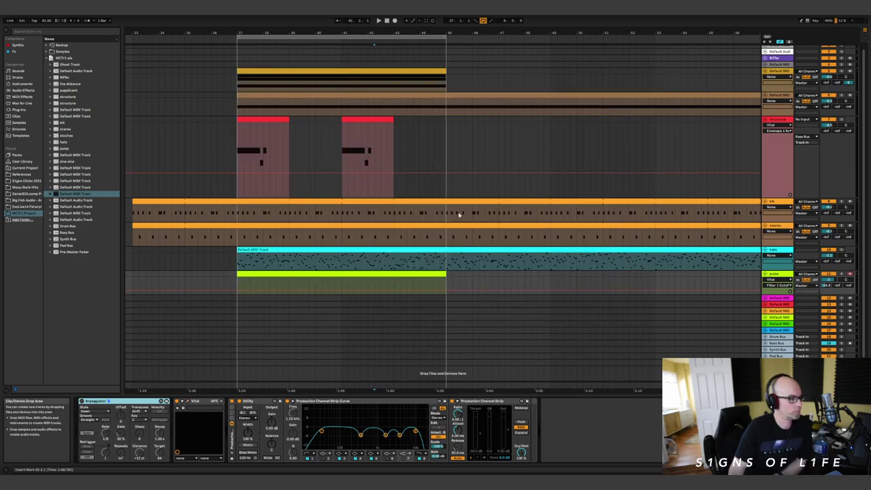
Open the pulse clip's notes while the loop plays, and turn off its scale folding and scale mode
{"action": "double_click", "coordinate": [341, 281]}
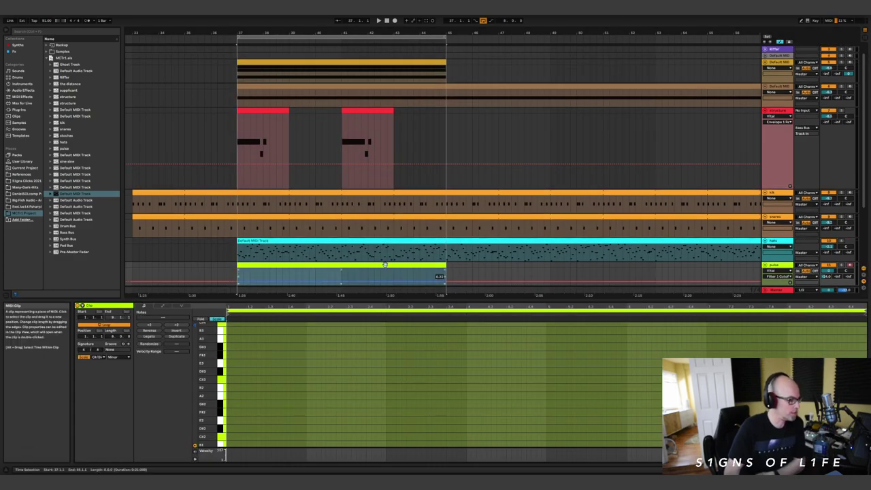
{"action": "key", "text": "space"}
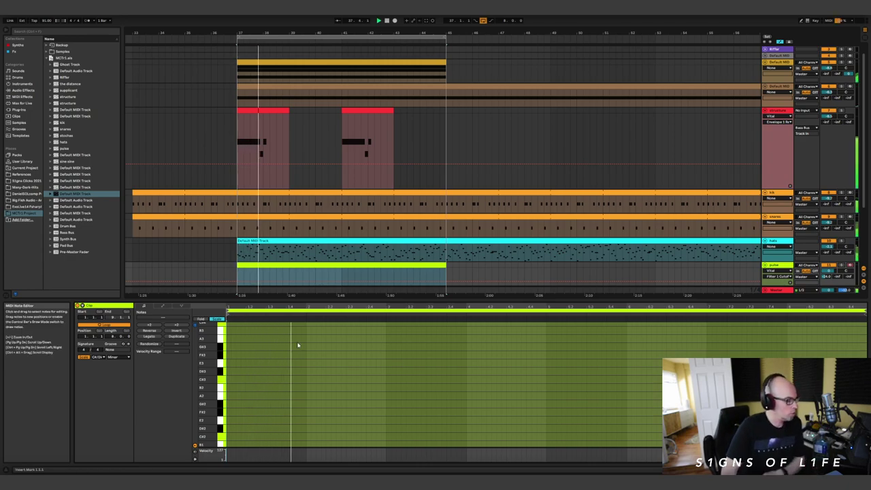
{"action": "left_click", "coordinate": [216, 320]}
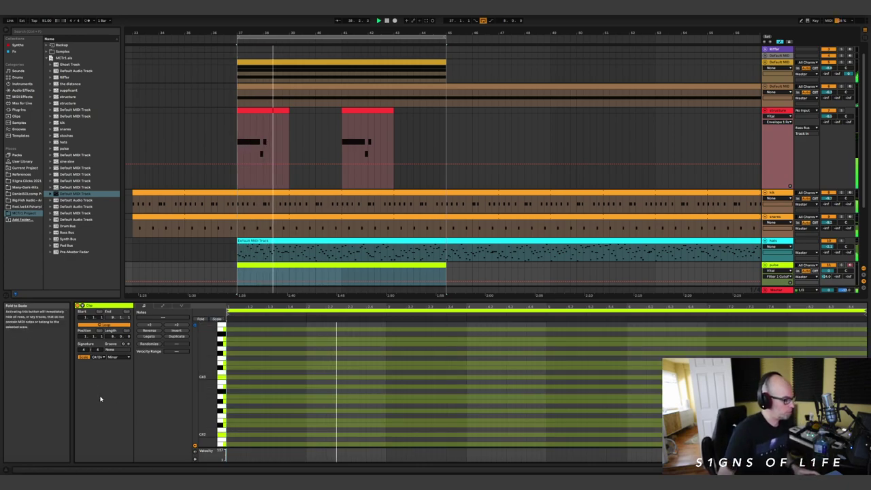
{"action": "left_click", "coordinate": [84, 357]}
{"action": "key", "text": "space"}
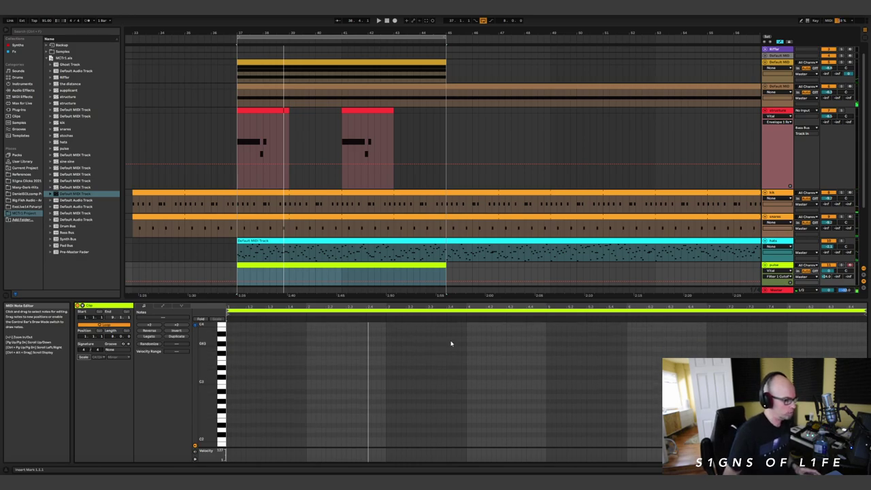
Enlarge the pulse clip's note editor, enable scale mode again and fold the editor to the scale
{"action": "scroll", "coordinate": [346, 241], "scroll_direction": "down", "scroll_amount": 2}
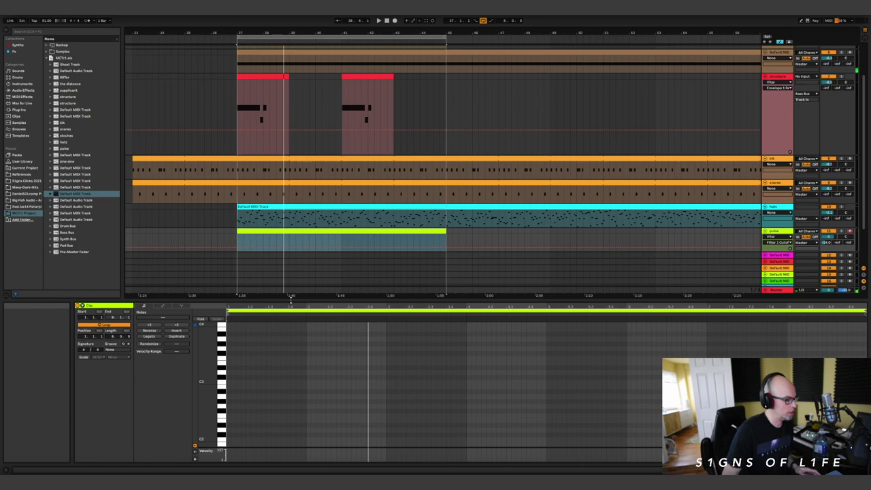
{"action": "left_click_drag", "start_coordinate": [291, 299], "coordinate": [295, 251]}
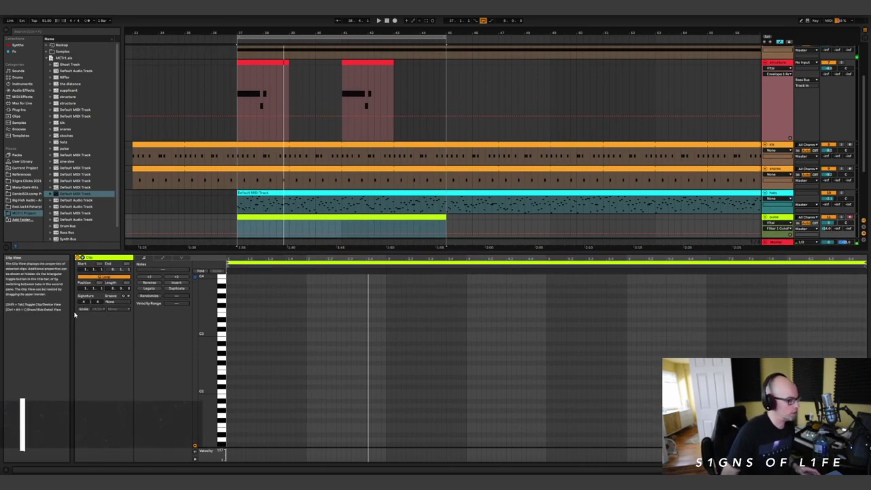
{"action": "left_click", "coordinate": [82, 308]}
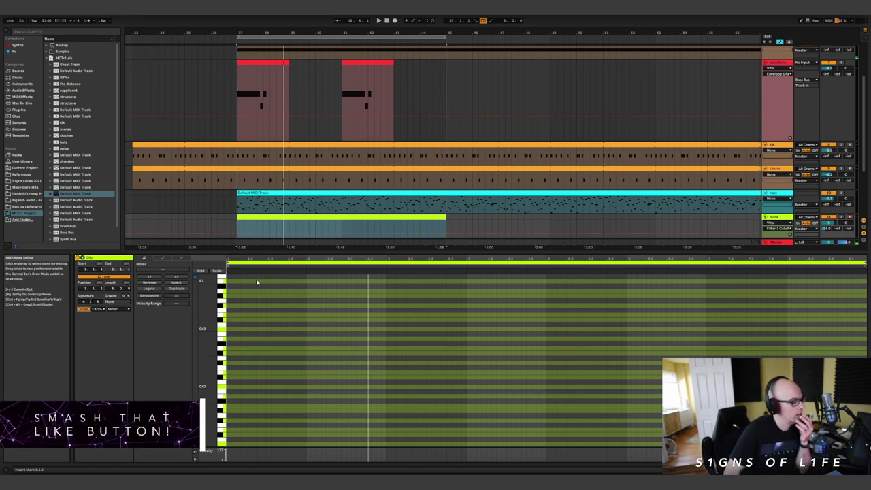
{"action": "left_click", "coordinate": [218, 271]}
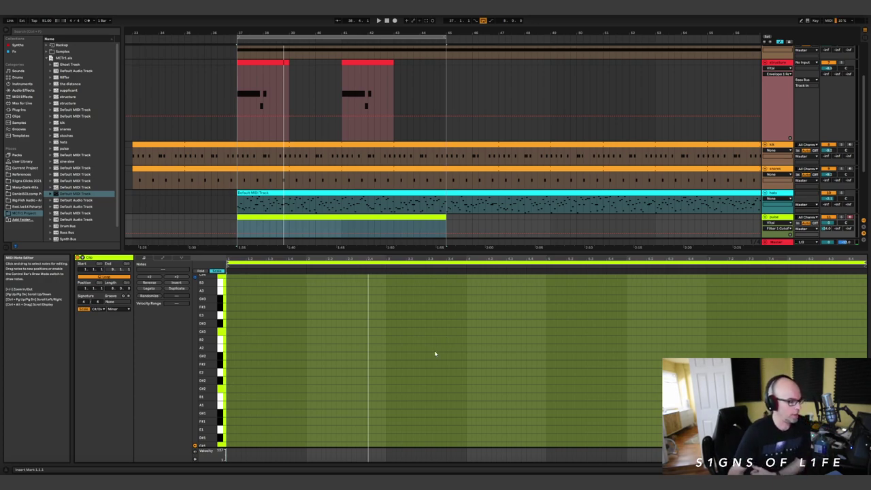
Switch the pulse clip's scale mode off and back on, and fold the note editor to the scale again
{"action": "scroll", "coordinate": [400, 289], "scroll_direction": "down", "scroll_amount": 1}
{"action": "scroll", "coordinate": [368, 184], "scroll_direction": "down", "scroll_amount": 2}
{"action": "scroll", "coordinate": [361, 169], "scroll_direction": "up", "scroll_amount": 1}
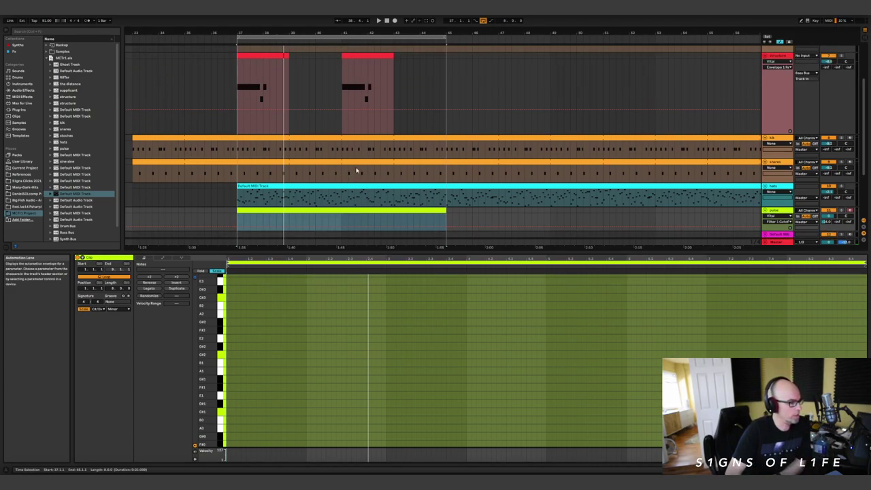
{"action": "scroll", "coordinate": [372, 228], "scroll_direction": "down", "scroll_amount": 1}
{"action": "scroll", "coordinate": [365, 281], "scroll_direction": "up", "scroll_amount": 1}
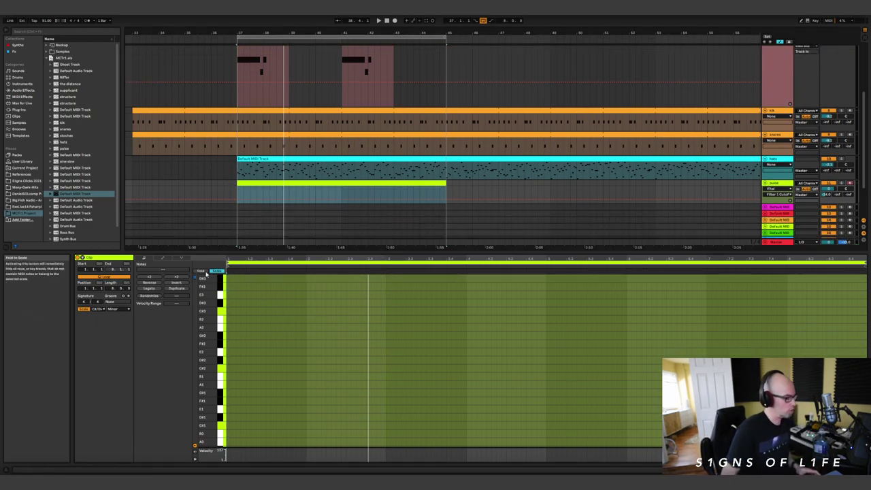
{"action": "left_click", "coordinate": [84, 310]}
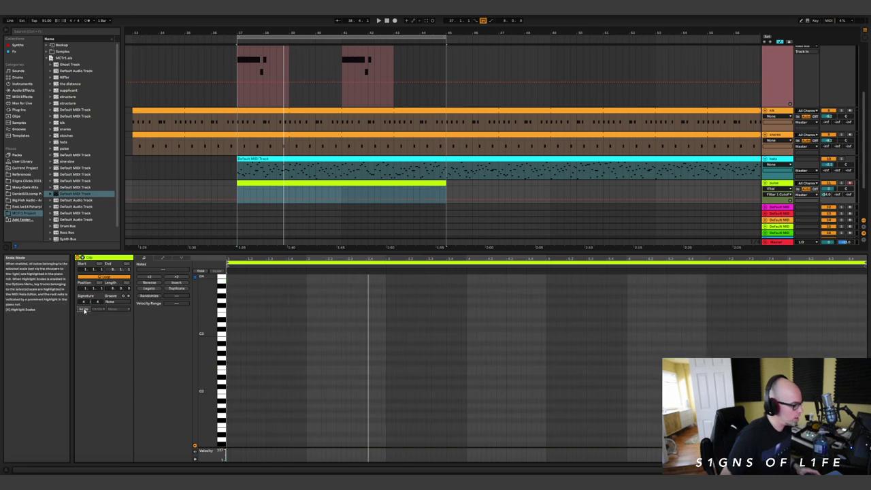
{"action": "left_click", "coordinate": [83, 310]}
{"action": "left_click", "coordinate": [218, 270]}
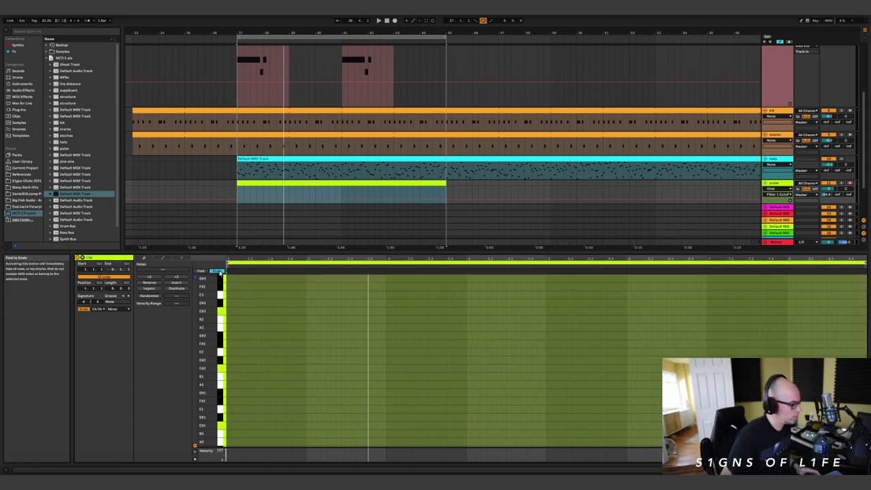
{"action": "right_click", "coordinate": [304, 303]}
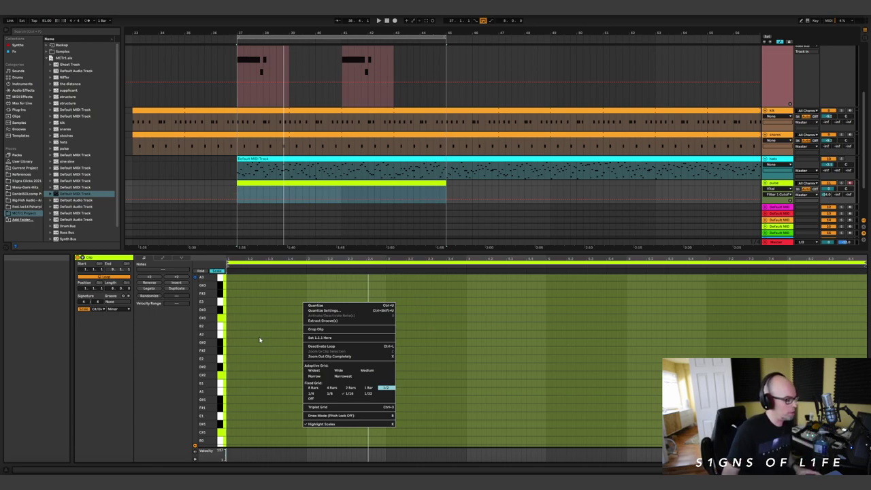
{"action": "right_click", "coordinate": [266, 316]}
{"action": "left_click", "coordinate": [262, 305]}
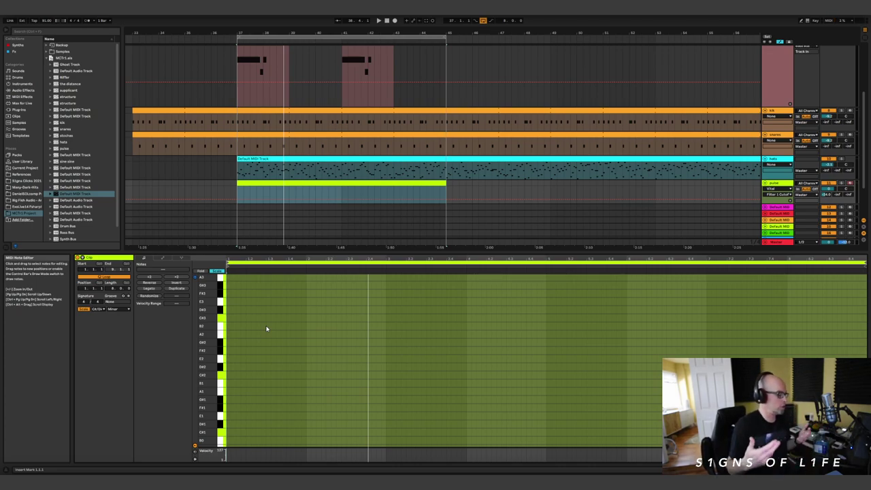
Draw sixteenth notes in the pulse clip on G#3 at its start and on D#3 at 1.1.3, and check them in playback
{"action": "scroll", "coordinate": [266, 327], "scroll_direction": "up", "scroll_amount": 5}
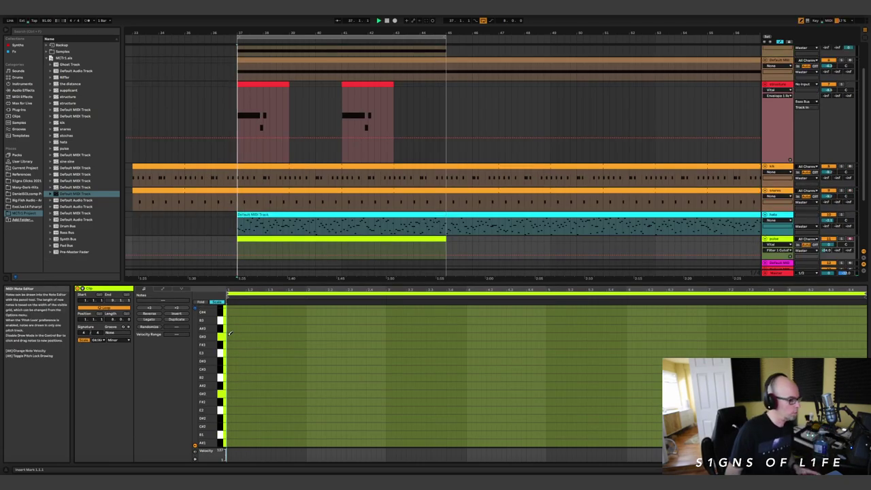
{"action": "left_click", "coordinate": [229, 336]}
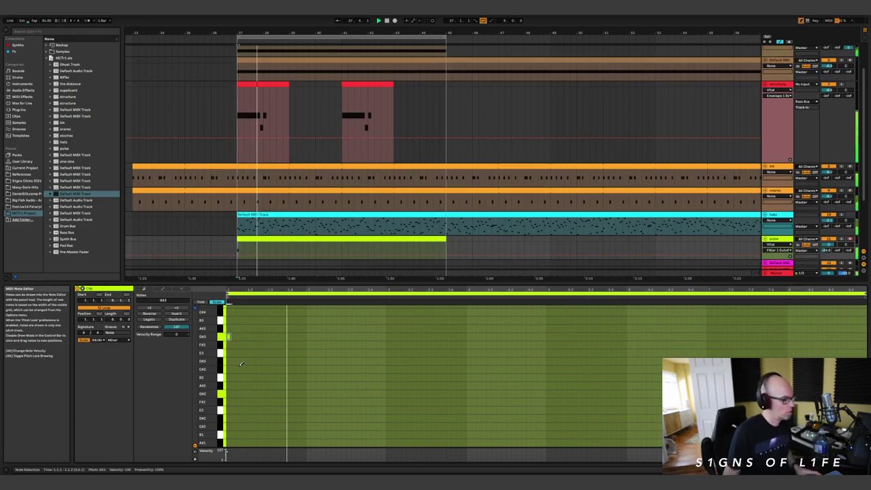
{"action": "left_click", "coordinate": [238, 362]}
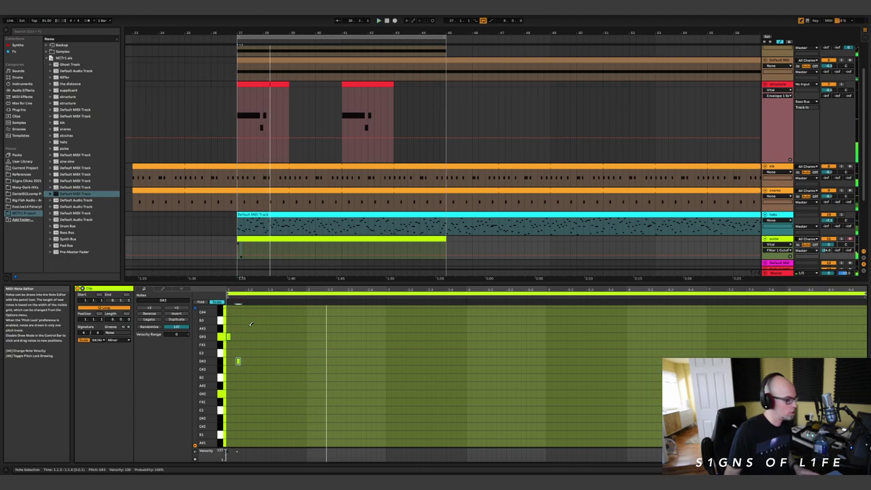
{"action": "key", "text": "space"}
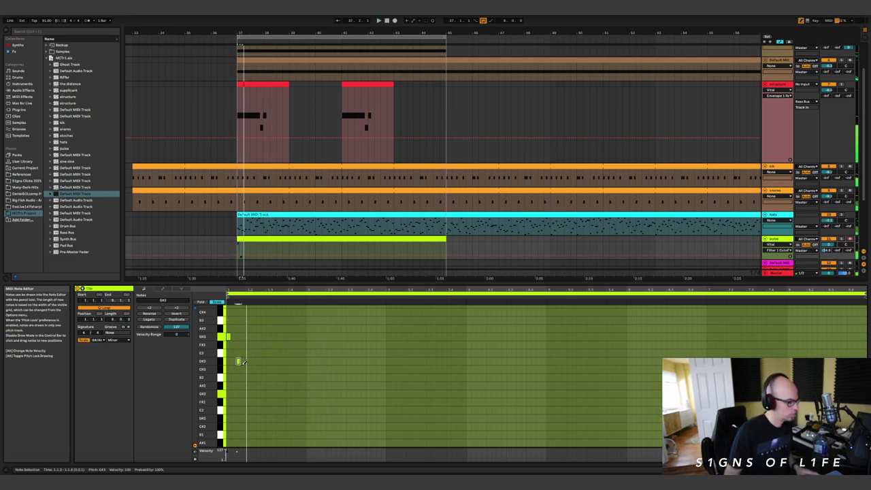
Replace the pulse clip's D#3 note with one at 1.1.4 and add a C#3 sixteenth note at 1.2.2
{"action": "key", "text": "space"}
{"action": "left_click", "coordinate": [243, 368]}
{"action": "key", "text": "space"}
{"action": "left_click", "coordinate": [243, 362]}
{"action": "left_click", "coordinate": [242, 369]}
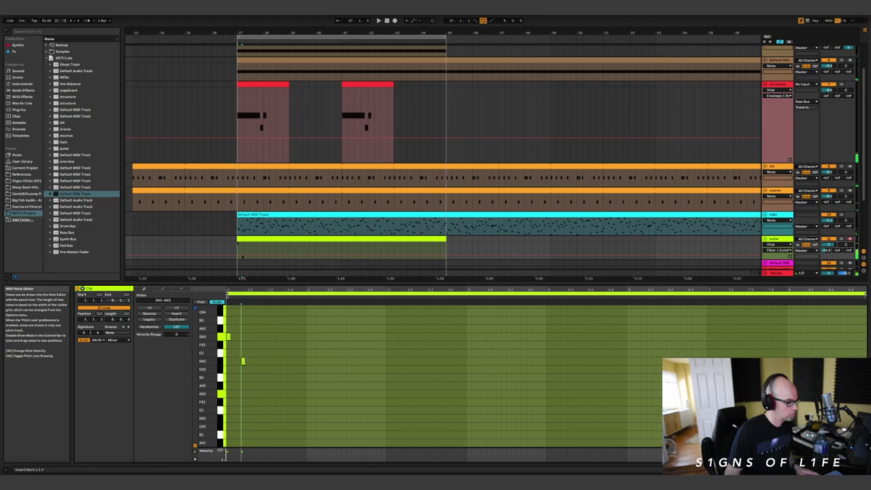
{"action": "left_click", "coordinate": [253, 370]}
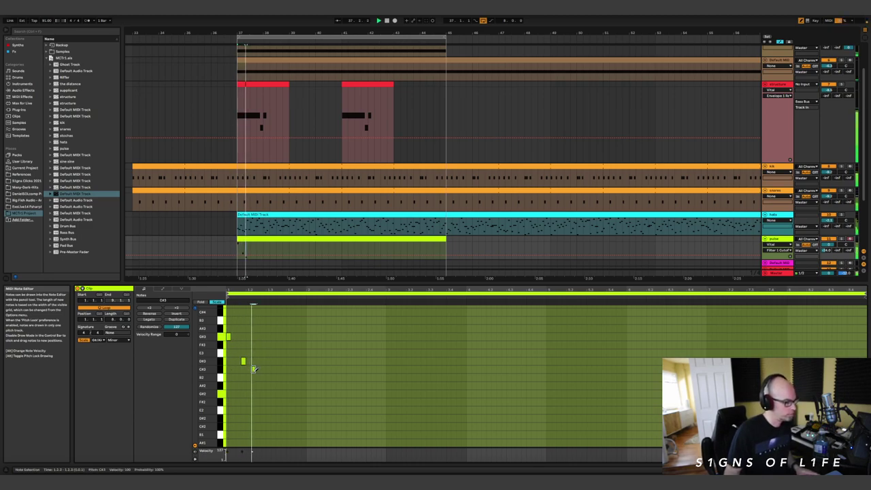
Add sixteenth notes to the pulse clip on E3 at 1.2.4 and on D#3 at 1.3.2
{"action": "left_click", "coordinate": [263, 352]}
{"action": "left_click", "coordinate": [268, 360]}
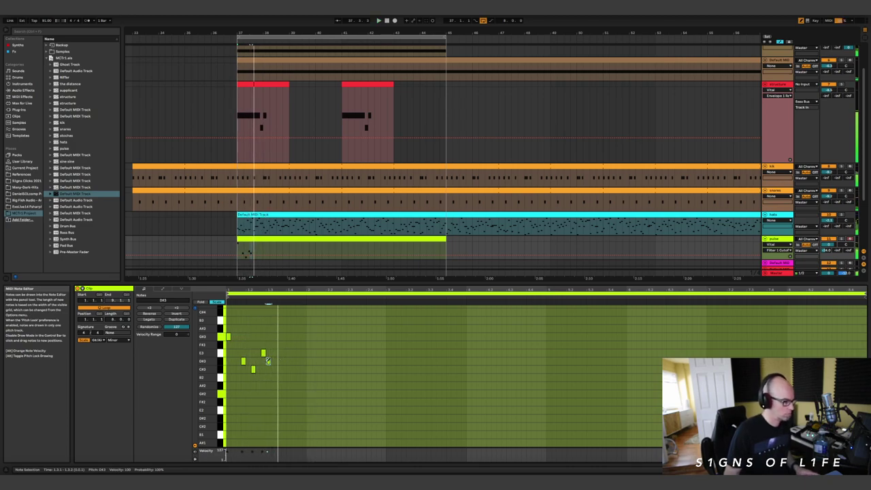
{"action": "left_click_drag", "start_coordinate": [268, 361], "coordinate": [274, 361]}
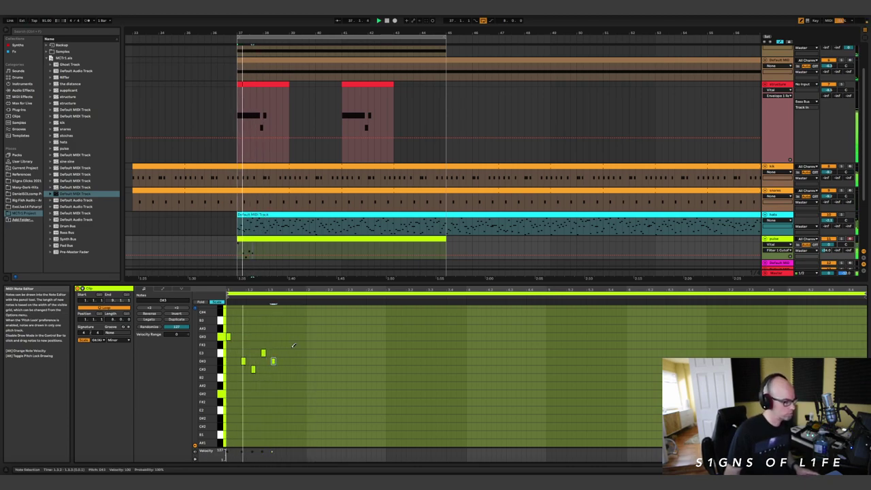
Finish bar 1 of the pulse clip with B2 at 1.3.4, C#3 at 1.4.1, D#3 at 1.4.2, E3 at 1.4.3 and D#3 at 1.4.4, and audition it
{"action": "left_click", "coordinate": [288, 377]}
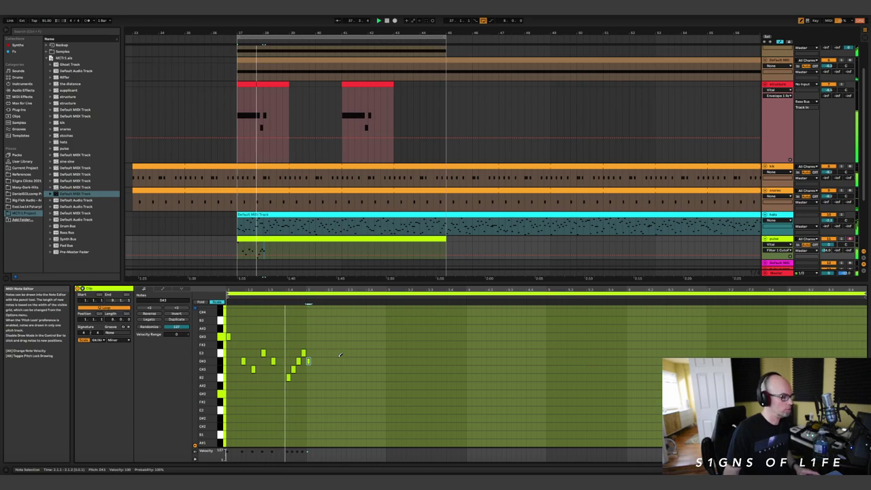
{"action": "left_click_drag", "start_coordinate": [287, 378], "coordinate": [283, 377]}
{"action": "left_click", "coordinate": [293, 370]}
{"action": "left_click", "coordinate": [298, 354]}
{"action": "left_click", "coordinate": [298, 361]}
{"action": "left_click", "coordinate": [303, 361]}
{"action": "left_click", "coordinate": [304, 355]}
{"action": "key", "text": "space"}
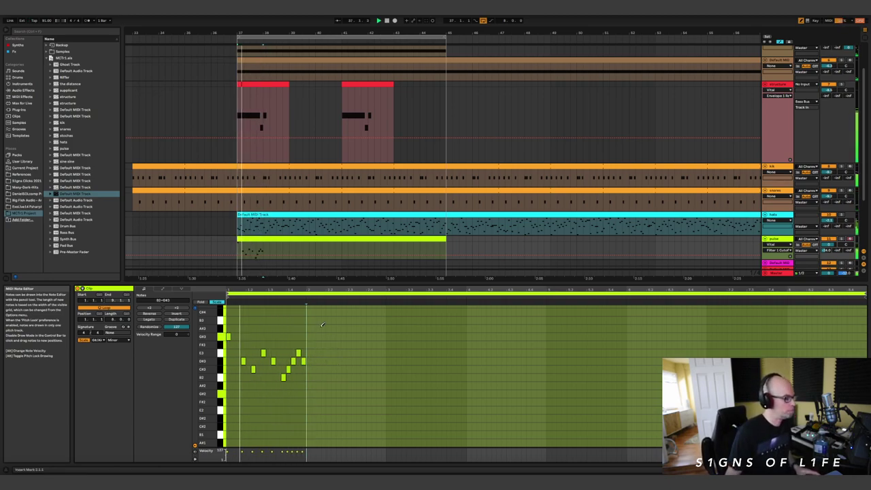
Add pulse notes B2 at 2.1.2, C#3 at 2.1.4, E3 at 2.2.2, D#3 at 2.2.3, G#3 at 2.3.1 and A#3 at 2.3.2, and play them
{"action": "key", "text": "space"}
{"action": "double_click", "coordinate": [313, 370]}
{"action": "left_click_drag", "start_coordinate": [315, 369], "coordinate": [323, 369]}
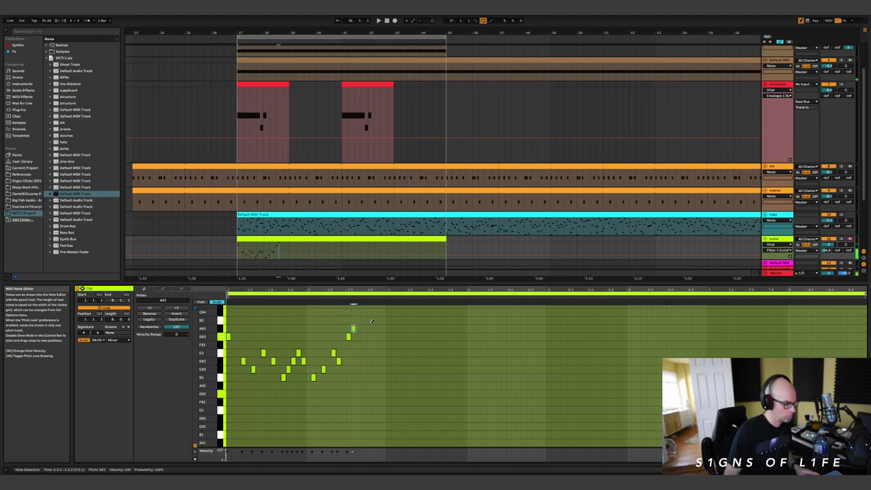
{"action": "key", "text": "space"}
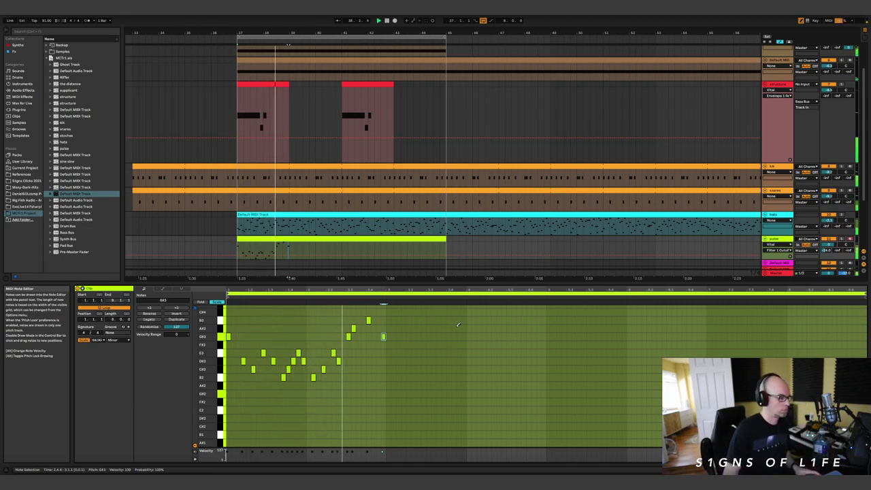
Rework the end of bar 2 as B3 at 2.3.4, G#3 at 2.4.1, D#3 at 2.4.2 and E3 at 2.4.3, removing the G#3 at 2.4.4
{"action": "key", "text": "space"}
{"action": "left_click", "coordinate": [364, 320]}
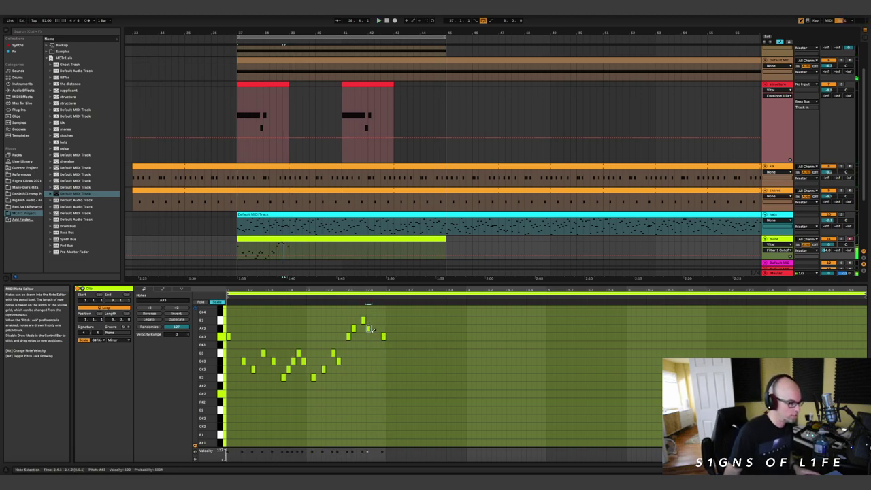
{"action": "left_click", "coordinate": [368, 336]}
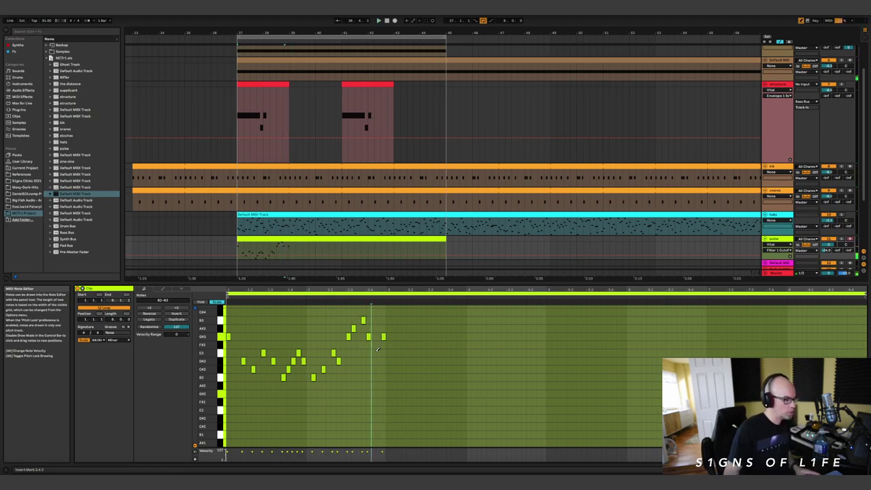
{"action": "left_click", "coordinate": [375, 361]}
{"action": "left_click", "coordinate": [384, 337]}
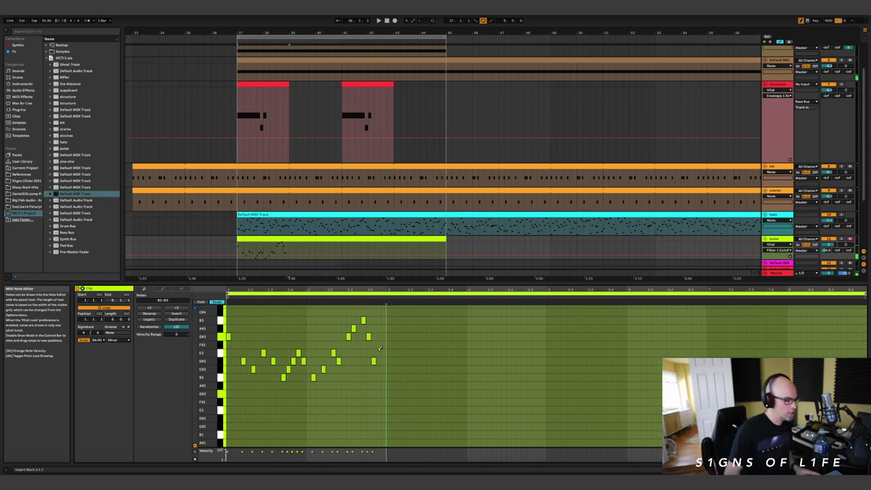
{"action": "left_click", "coordinate": [380, 352]}
{"action": "key", "text": "space"}
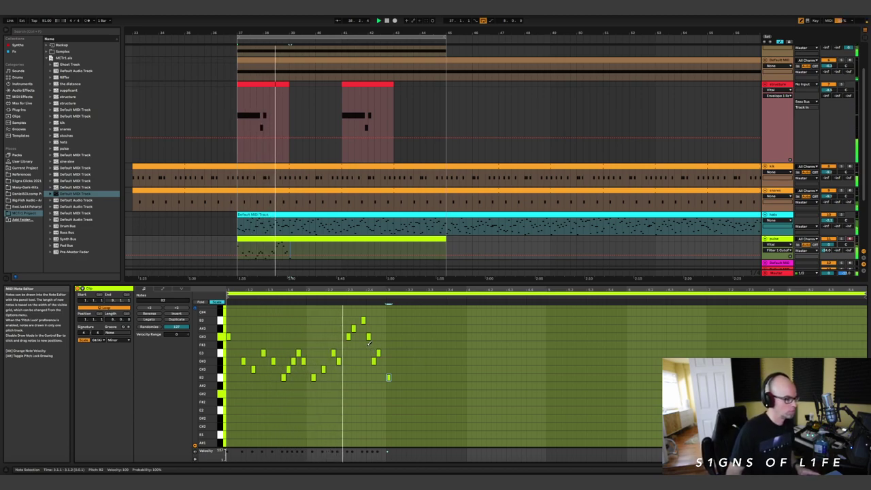
Replace the B2 at 3.1.1 with C#3, add F#3 at 3.1.3 and check the phrase in playback
{"action": "key", "text": "space"}
{"action": "left_click", "coordinate": [392, 376]}
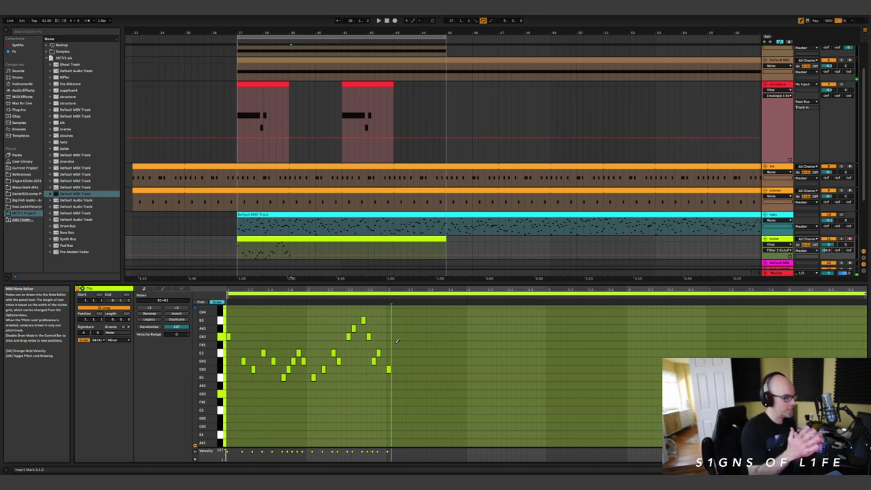
{"action": "double_click", "coordinate": [399, 345]}
{"action": "key", "text": "space"}
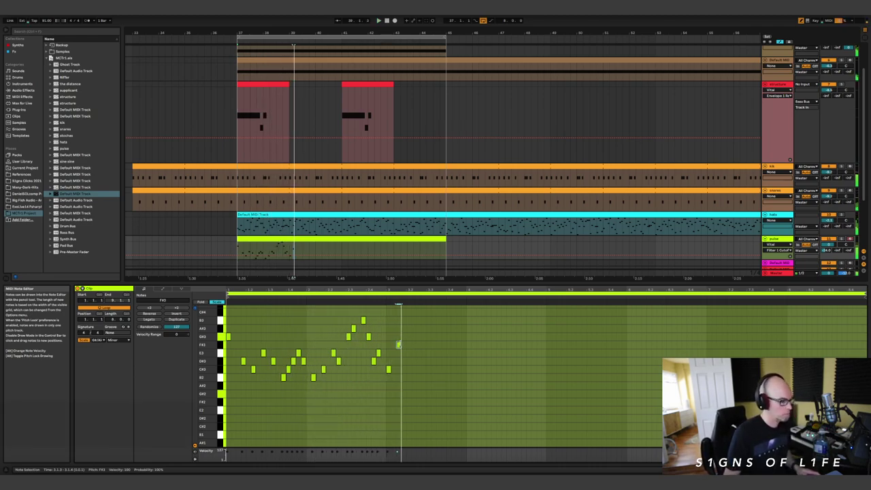
Add sixteenth notes in the pulse clip on D#3 at 3.2.1, F#3 at 3.2.3 and E3 at 3.2.4
{"action": "double_click", "coordinate": [408, 360]}
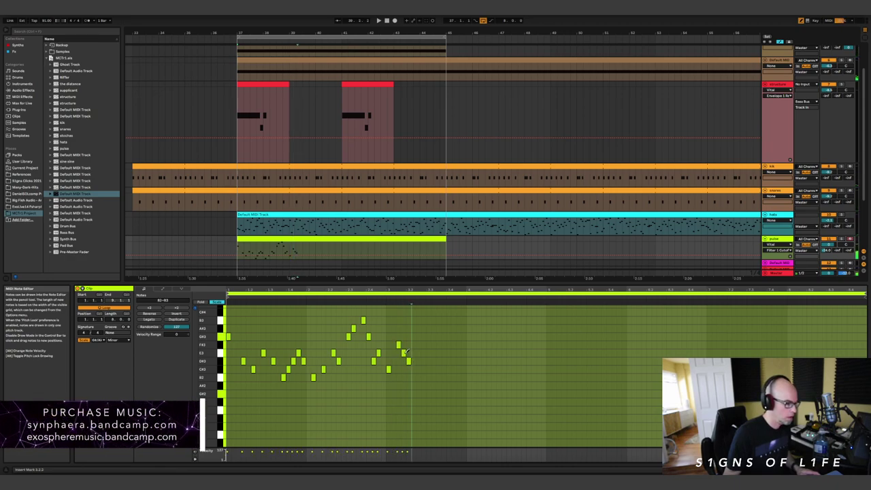
{"action": "double_click", "coordinate": [418, 344]}
{"action": "left_click", "coordinate": [423, 354]}
Try pitches for the peak of bar 3, settle on C#4 at 3.3.1 and A#3 at 3.3.3, and play the pattern
{"action": "left_click", "coordinate": [429, 336]}
{"action": "left_click", "coordinate": [428, 321]}
{"action": "left_click", "coordinate": [428, 335]}
{"action": "left_click", "coordinate": [429, 313]}
{"action": "left_click", "coordinate": [429, 320]}
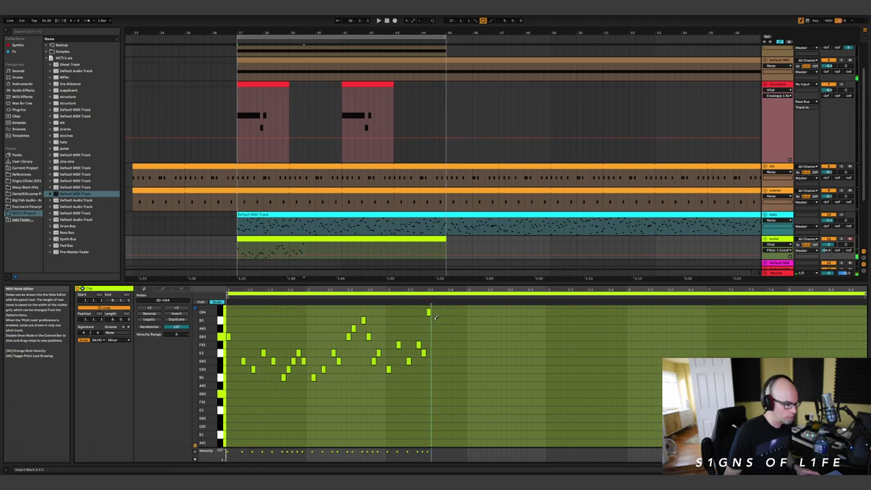
{"action": "left_click", "coordinate": [439, 319]}
{"action": "left_click", "coordinate": [438, 321]}
{"action": "left_click", "coordinate": [439, 329]}
{"action": "left_click", "coordinate": [444, 329]}
{"action": "key", "text": "space"}
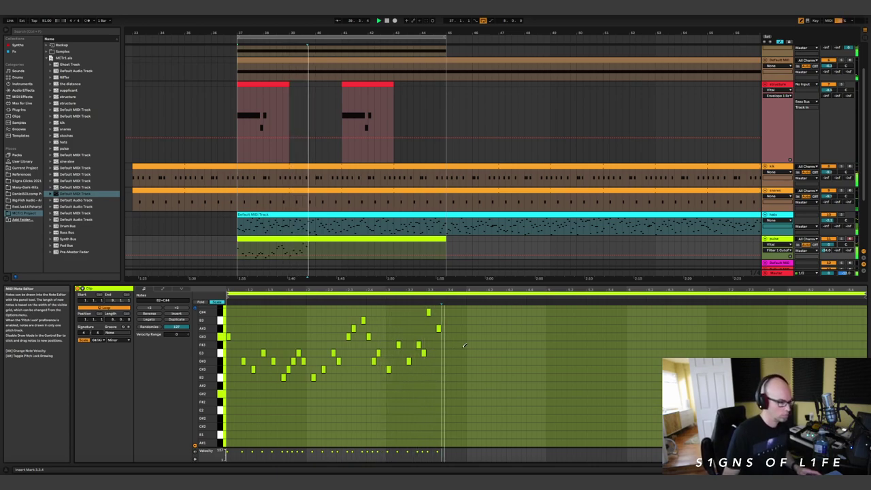
Complete bar 3 of the pulse clip with F#3 at 3.4.1, G#3 at 3.4.2 and B3 at 3.4.4
{"action": "left_click", "coordinate": [453, 344]}
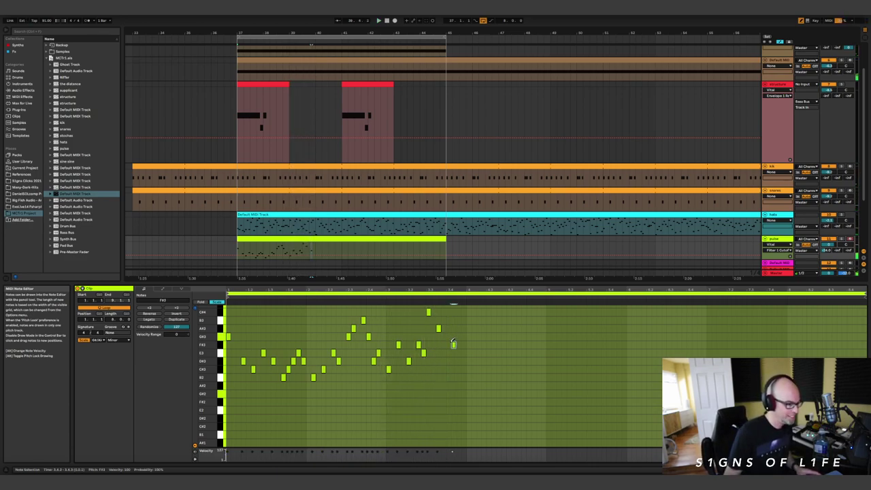
{"action": "left_click_drag", "start_coordinate": [454, 339], "coordinate": [455, 340]}
{"action": "left_click", "coordinate": [465, 320]}
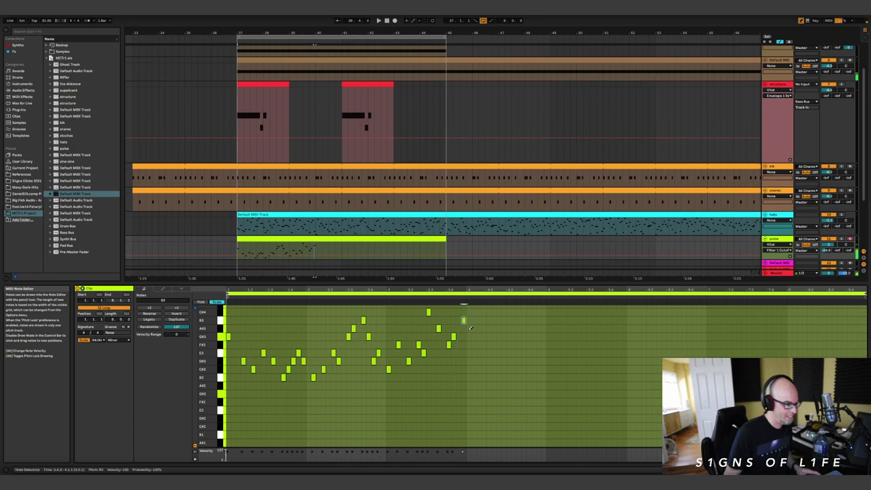
Write pulse notes A#3 4.1.1, F#3 4.1.4, G#3 4.2.1, A#3 4.2.3, D#3 4.3.1, F#3 4.3.3, C#3 4.4.1, D#3 4.4.2 and E3 4.4.3
{"action": "left_click_drag", "start_coordinate": [483, 336], "coordinate": [499, 328]}
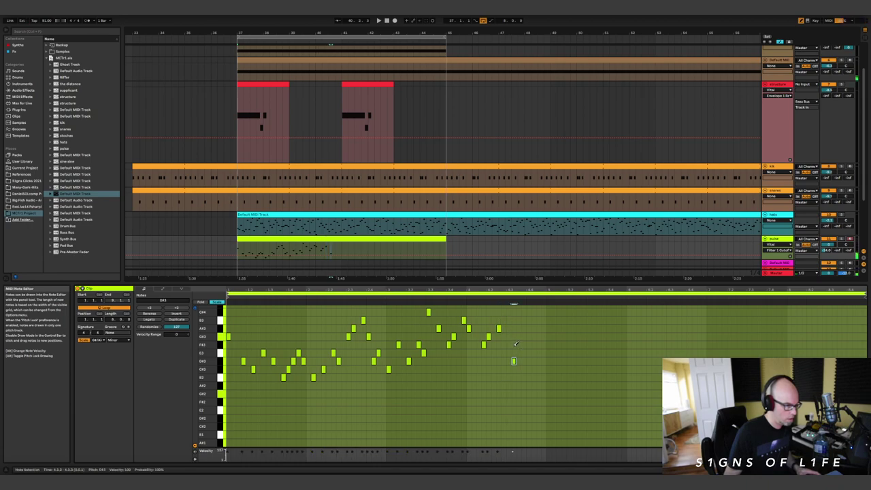
{"action": "left_click", "coordinate": [518, 344]}
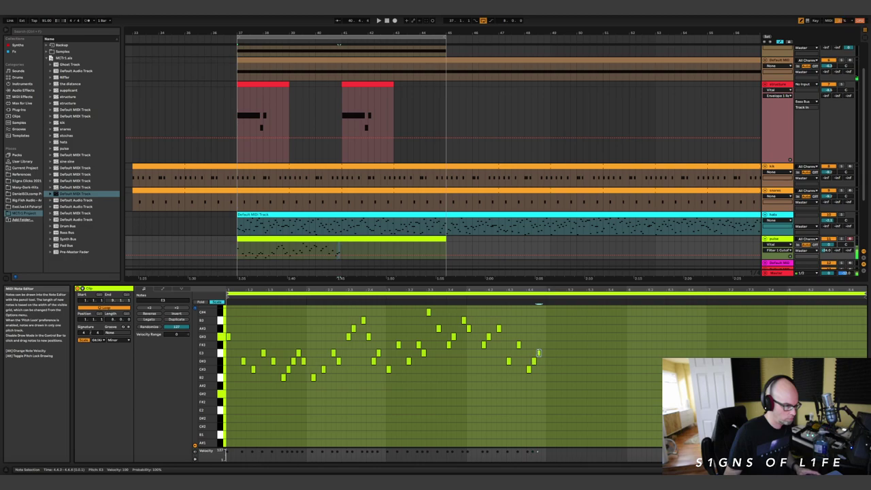
{"action": "left_click", "coordinate": [559, 369]}
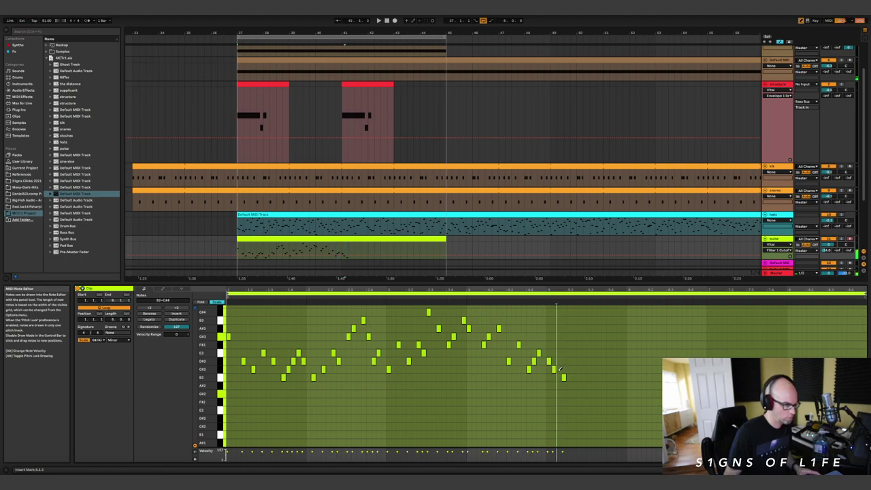
{"action": "left_click", "coordinate": [564, 374]}
{"action": "left_click", "coordinate": [558, 369]}
{"action": "left_click", "coordinate": [559, 370]}
{"action": "left_click", "coordinate": [554, 367]}
{"action": "left_click", "coordinate": [553, 369]}
Try B2 as the last sixteenth of bar 4 and replace it with A#2 at 4.4.4
{"action": "left_click", "coordinate": [543, 377]}
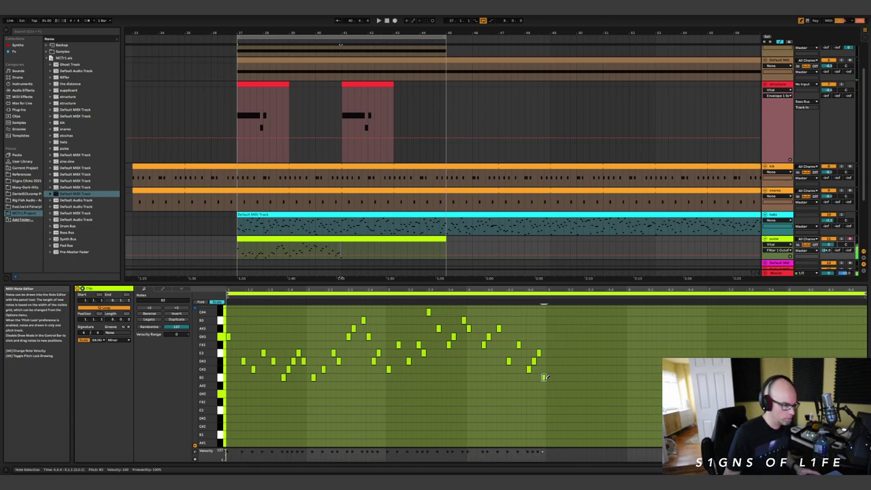
{"action": "left_click", "coordinate": [543, 377]}
{"action": "left_click", "coordinate": [544, 386]}
{"action": "left_click", "coordinate": [548, 385]}
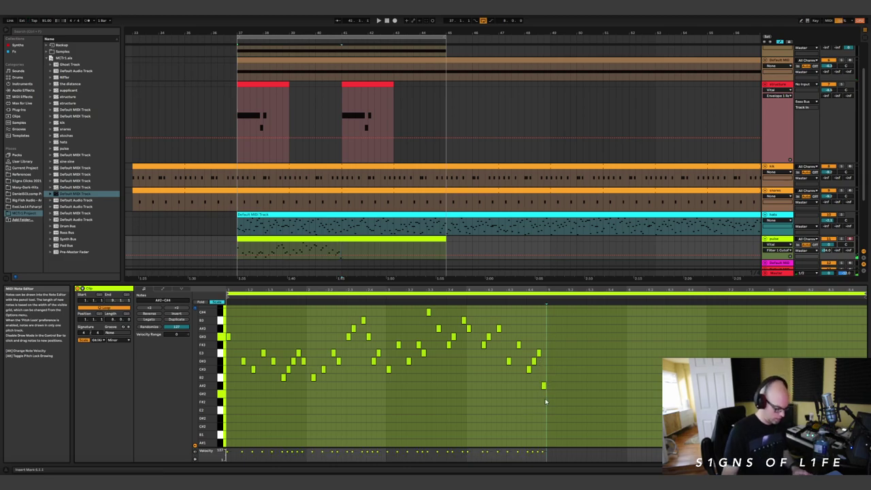
Duplicate the pulse clip's first four bars of notes into bars 5 to 8 and audition the loop
{"action": "left_click_drag", "start_coordinate": [545, 401], "coordinate": [228, 301]}
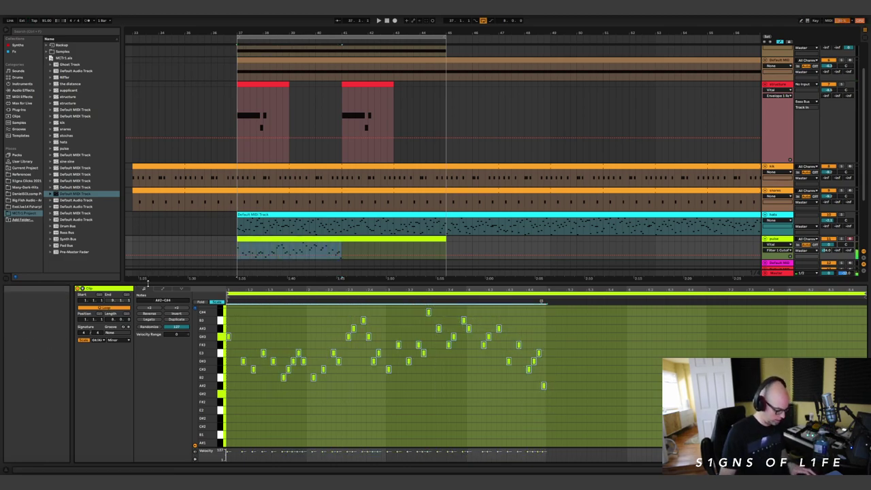
{"action": "key", "text": "ctrl+d"}
{"action": "key", "text": "space"}
{"action": "scroll", "coordinate": [438, 217], "scroll_direction": "down", "scroll_amount": 1}
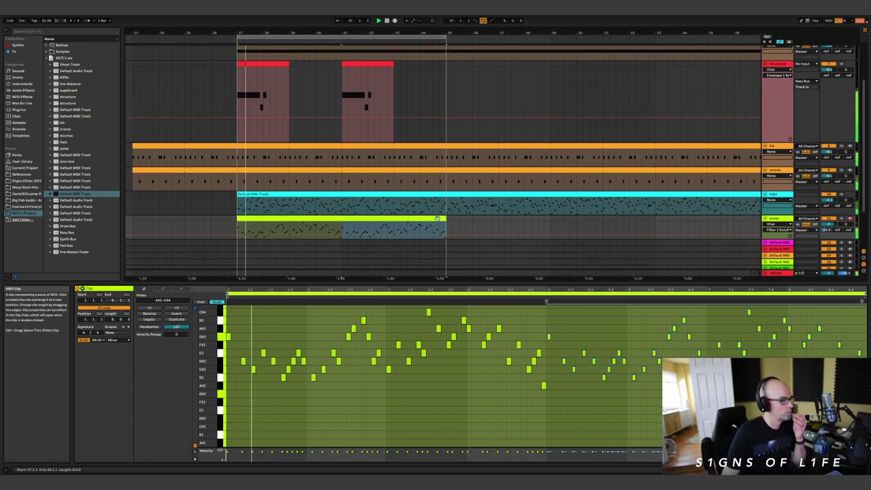
{"action": "scroll", "coordinate": [441, 201], "scroll_direction": "up", "scroll_amount": 1}
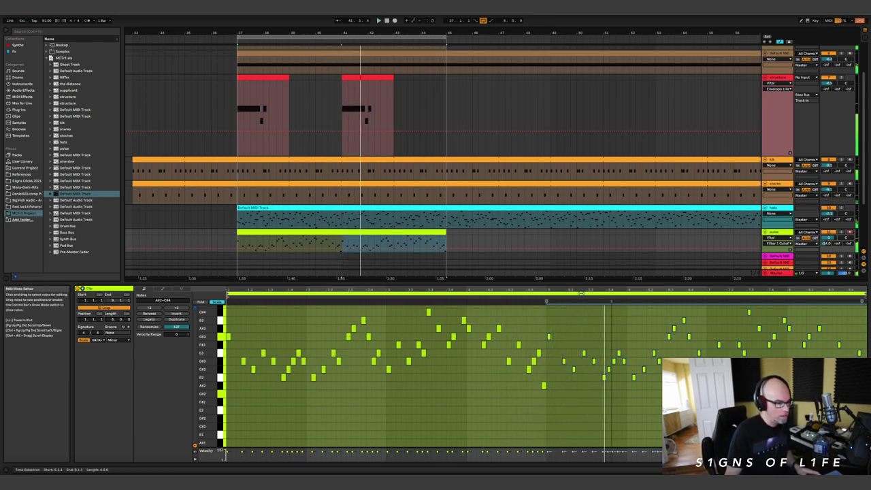
{"action": "key", "text": "space"}
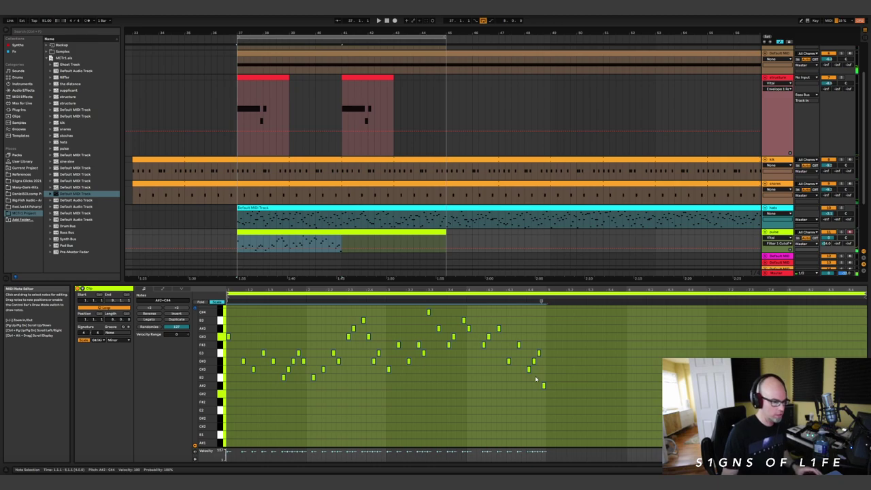
Move the pulse clip's F#3 note from 4.1.4 to 4.1.3 and audition the passage from the end of bar 3
{"action": "left_click", "coordinate": [545, 386]}
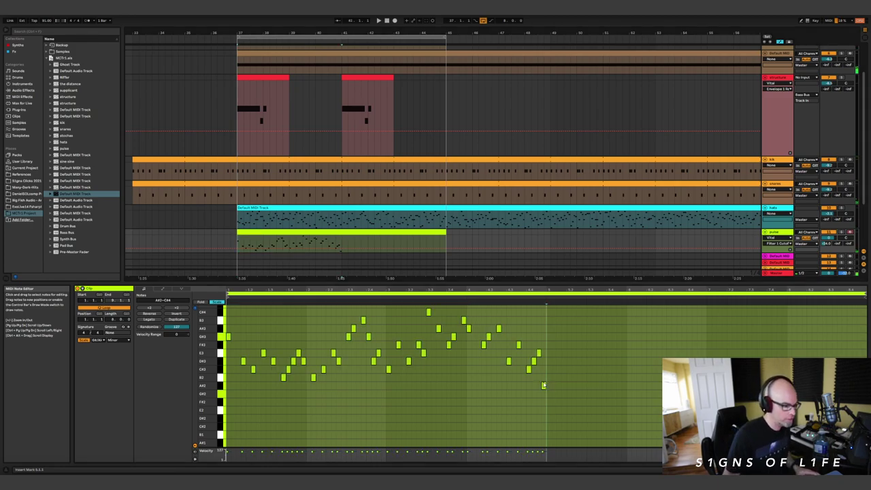
{"action": "left_click", "coordinate": [465, 297]}
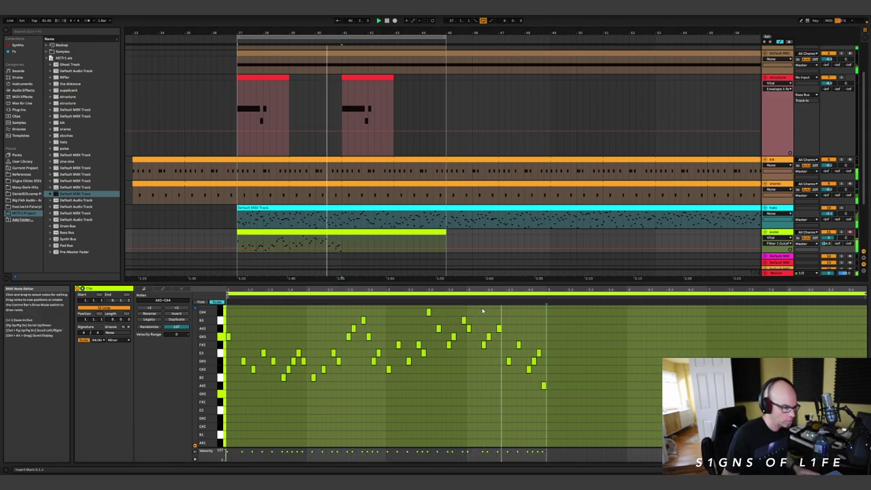
{"action": "left_click", "coordinate": [481, 349]}
{"action": "key", "text": "space"}
{"action": "left_click_drag", "start_coordinate": [484, 344], "coordinate": [479, 345]}
{"action": "key", "text": "space"}
{"action": "key", "text": "space"}
{"action": "left_click", "coordinate": [461, 302]}
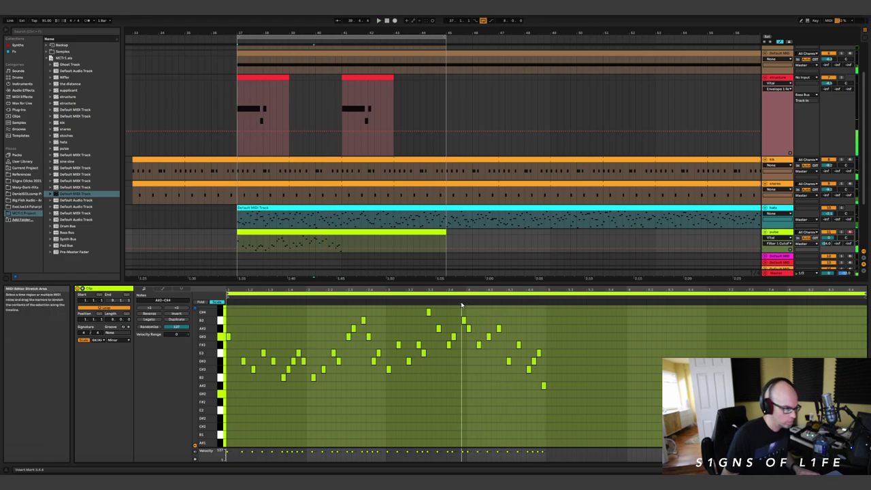
{"action": "key", "text": "space"}
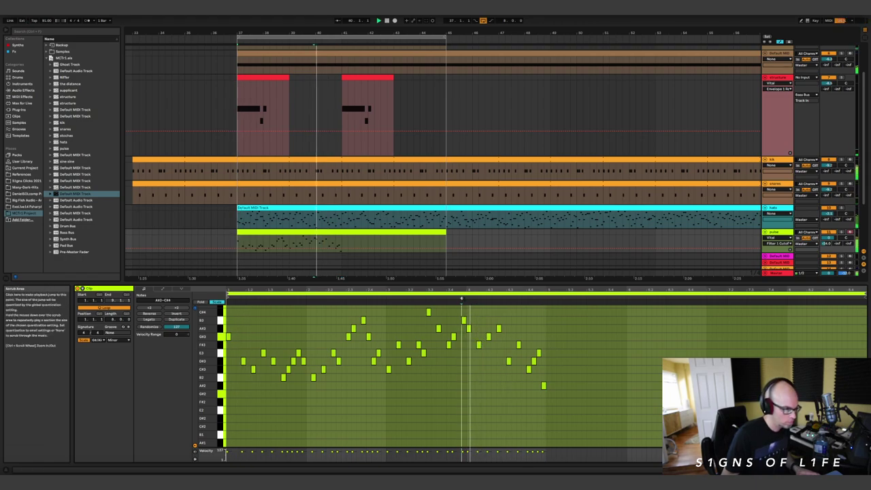
Rearrange bar 4 with G#3 at 4.1.4, B3 at 4.2.2, D#3 at 4.2.4, F#3 at 4.3.2 and E3 at 4.3.3
{"action": "left_click", "coordinate": [493, 330]}
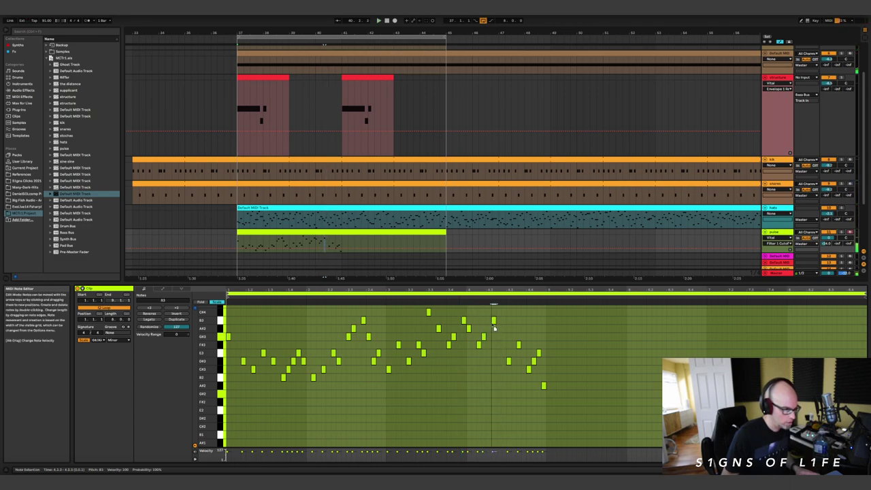
{"action": "double_click", "coordinate": [504, 361]}
{"action": "double_click", "coordinate": [514, 345]}
{"action": "left_click_drag", "start_coordinate": [529, 370], "coordinate": [518, 366]}
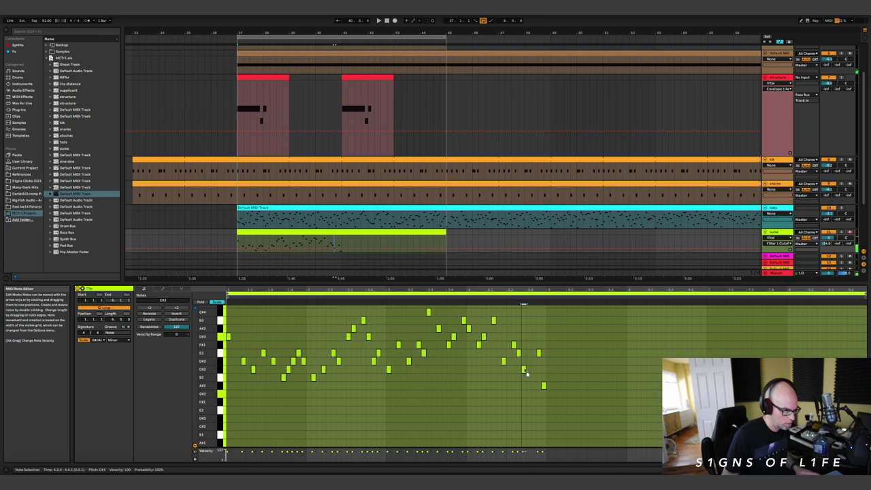
End bar 4 with B2 at 4.4.1 and E3 at 4.4.2, and replace the A#2 at 4.4.4 with F#3
{"action": "double_click", "coordinate": [534, 361]}
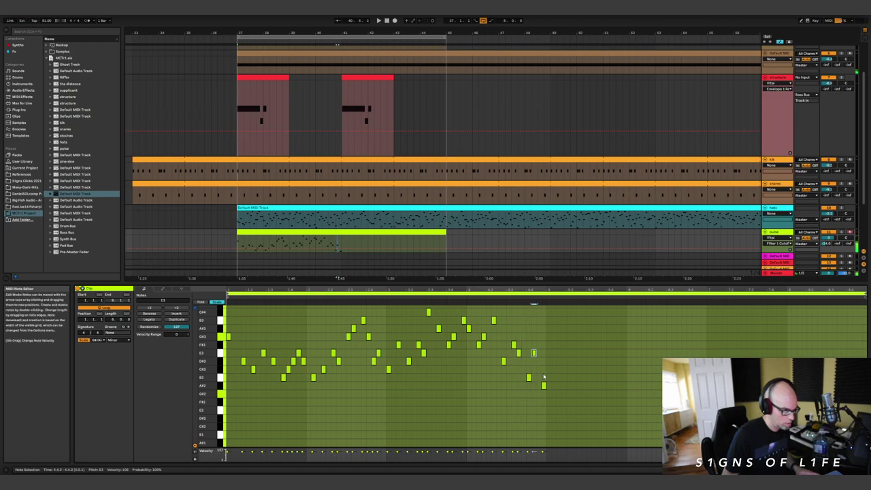
{"action": "left_click", "coordinate": [543, 385]}
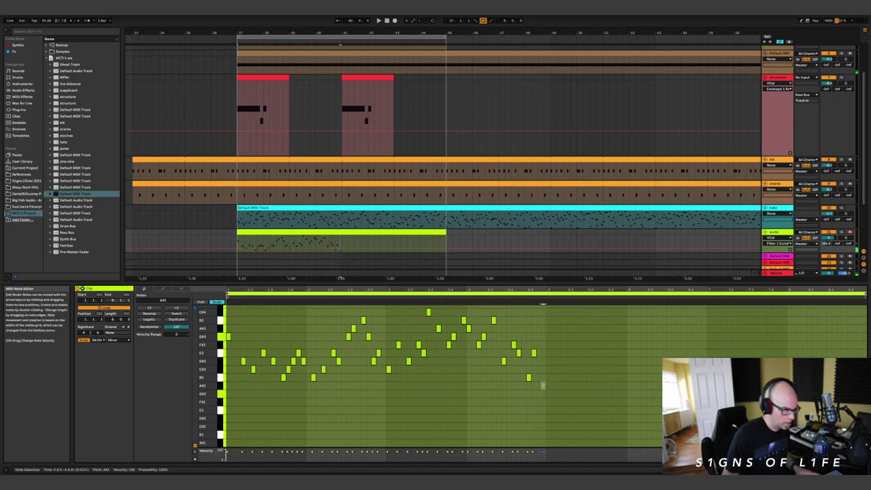
{"action": "double_click", "coordinate": [543, 385]}
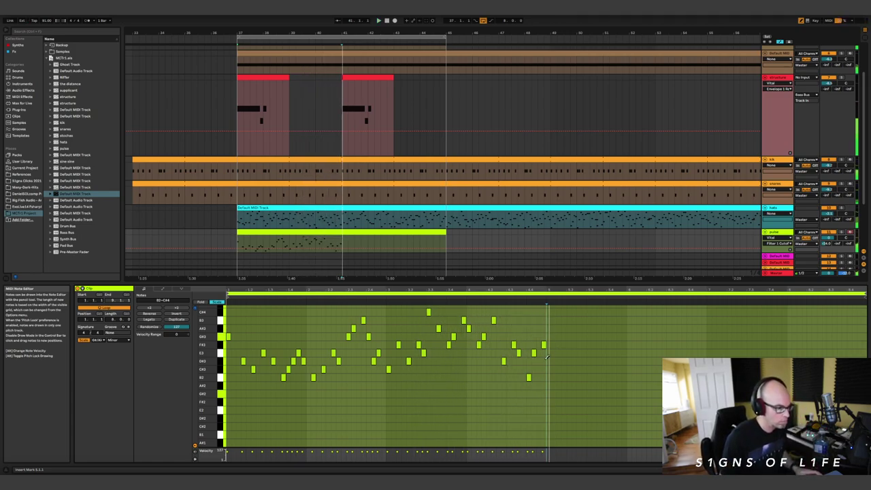
Repeat the pulse clip's revised bars 1 to 4 across bars 5 to 8 and audition the loop
{"action": "key", "text": "b"}
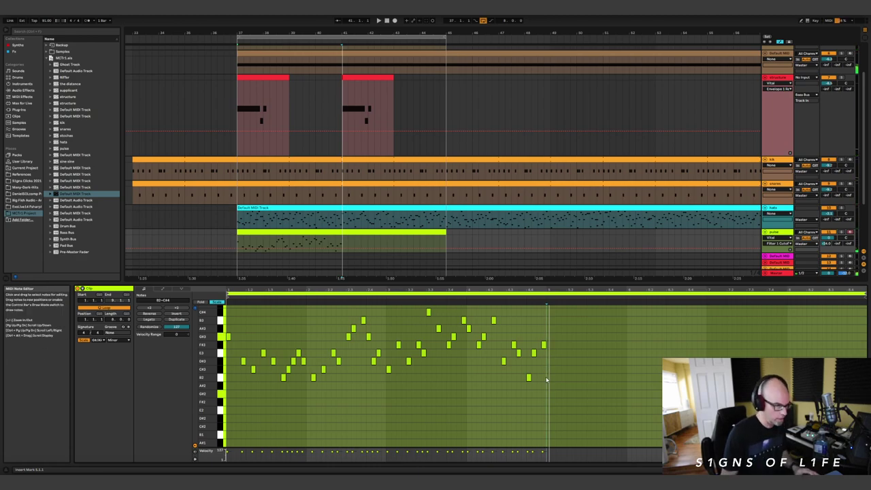
{"action": "left_click_drag", "start_coordinate": [545, 390], "coordinate": [202, 302]}
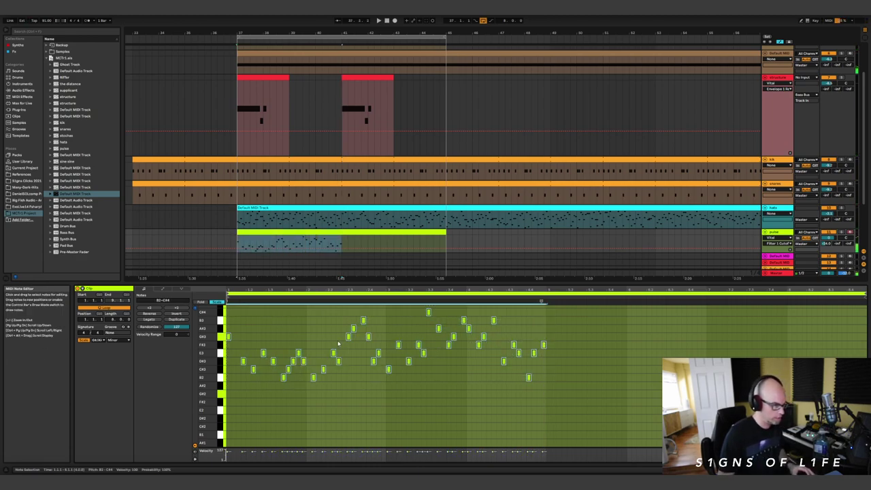
{"action": "key", "text": "ctrl+d"}
{"action": "key", "text": "space"}
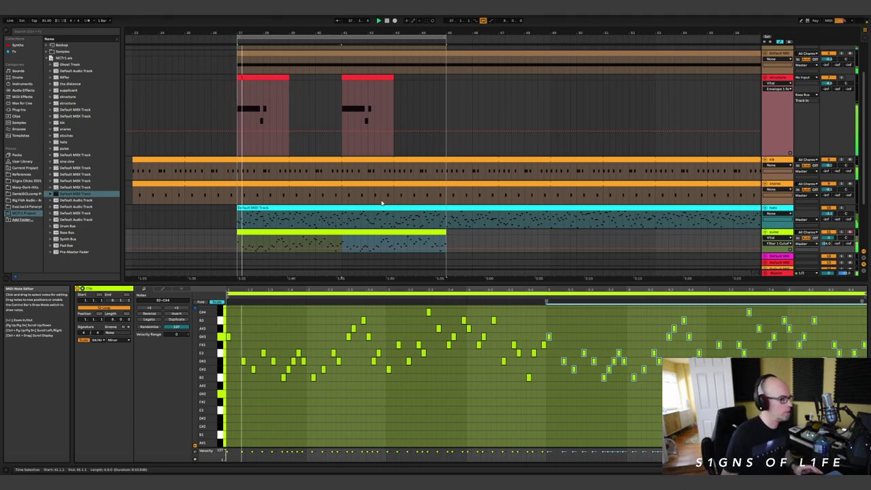
Open the pulse track's Vital synth and fine-tune the Filter 1 cutoff while the loop plays
{"action": "scroll", "coordinate": [395, 214], "scroll_direction": "down", "scroll_amount": 1}
{"action": "scroll", "coordinate": [394, 213], "scroll_direction": "up", "scroll_amount": 1}
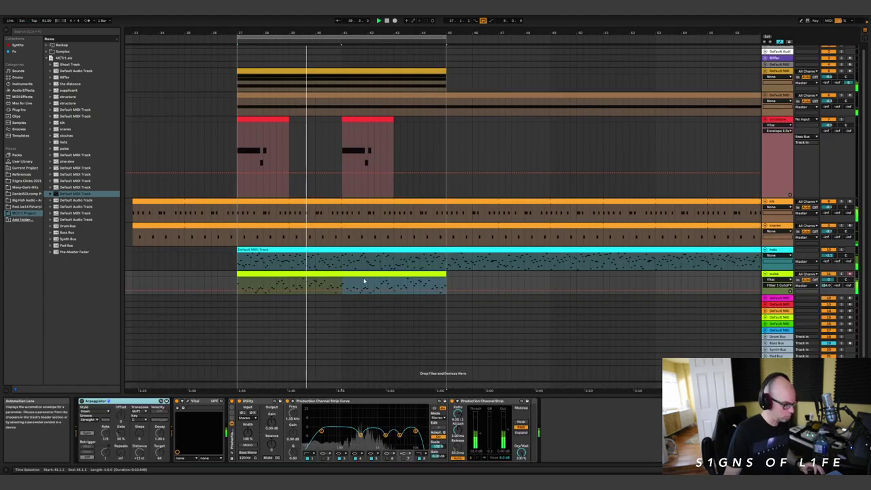
{"action": "key", "text": "shift+Tab"}
{"action": "left_click", "coordinate": [186, 402]}
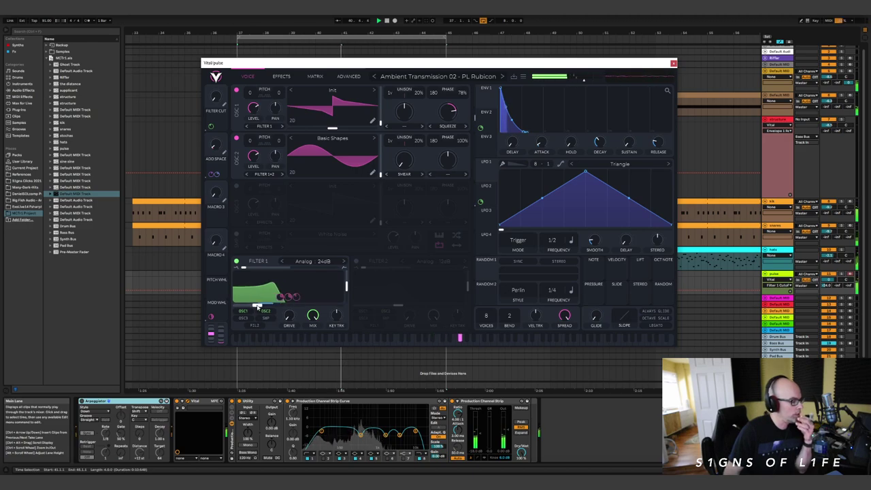
{"action": "mouse_move", "coordinate": [265, 306]}
{"action": "left_mouse_down"}
{"action": "mouse_move", "coordinate": [333, 303]}
{"action": "mouse_move", "coordinate": [260, 305]}
{"action": "left_mouse_up"}
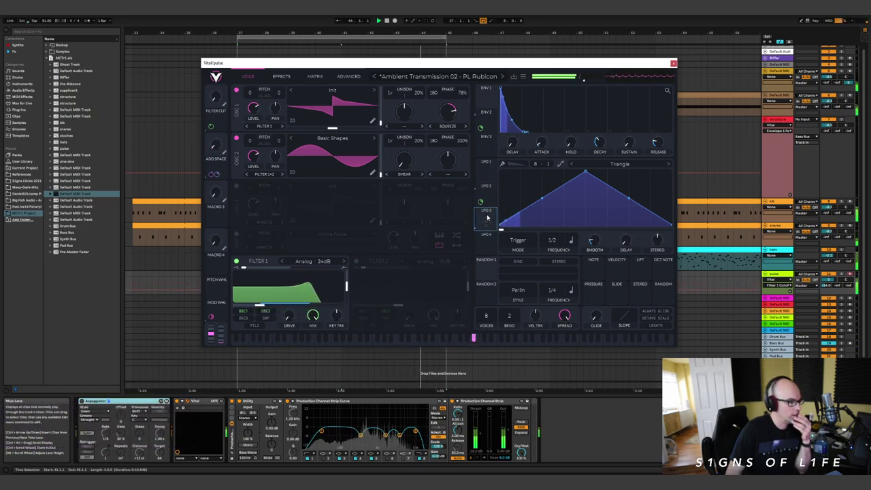
Set LFO 3 to Sync mode with a Sin shape at 8/1 frequency and assign it to modulate the Filter 1 cutoff
{"action": "left_click", "coordinate": [518, 240]}
{"action": "left_click", "coordinate": [521, 268]}
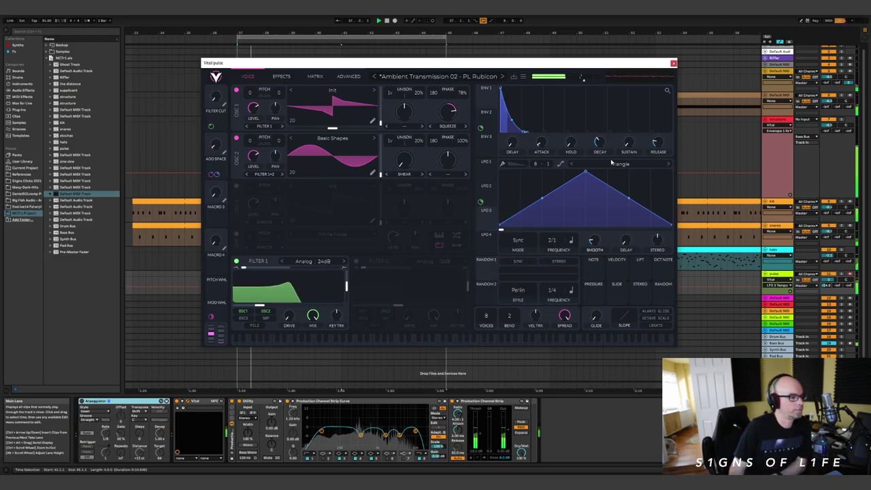
{"action": "left_click", "coordinate": [630, 167]}
{"action": "left_click", "coordinate": [612, 106]}
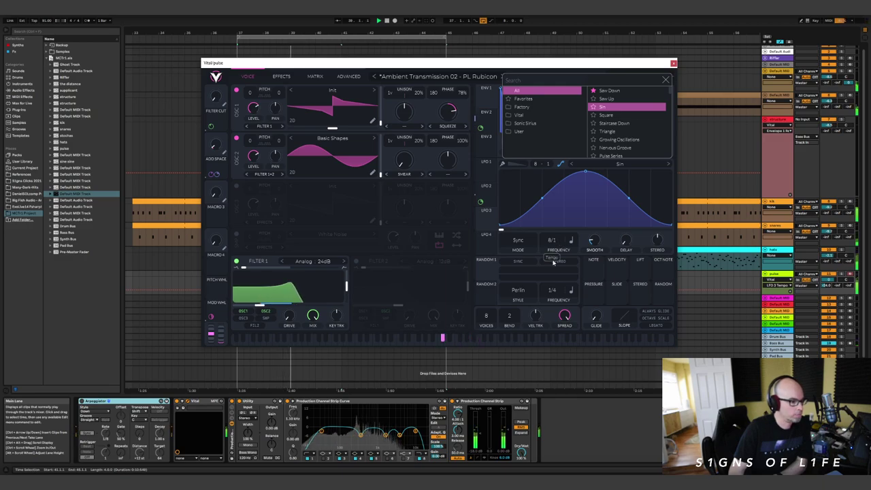
{"action": "left_click", "coordinate": [483, 226]}
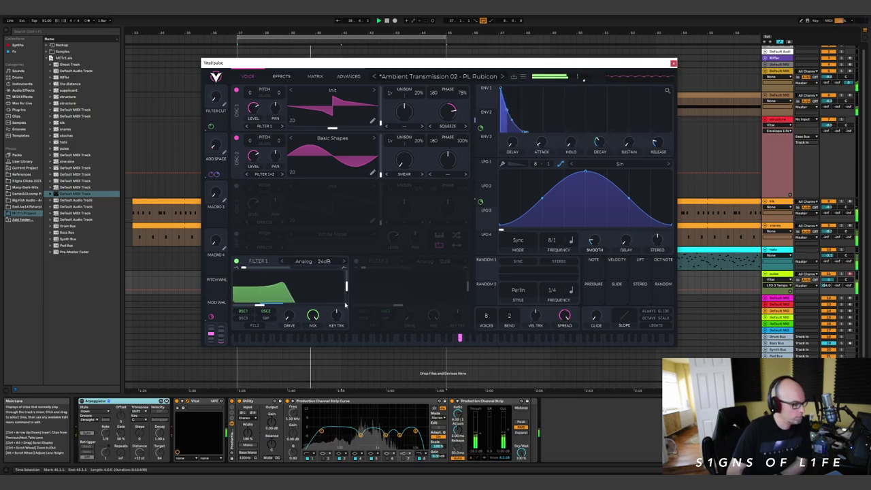
{"action": "left_click_drag", "start_coordinate": [484, 224], "coordinate": [260, 307]}
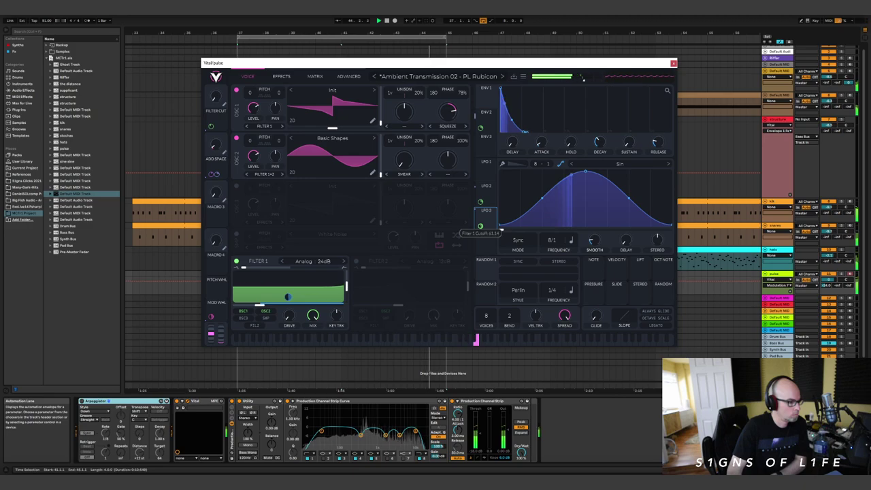
{"action": "left_click", "coordinate": [673, 63]}
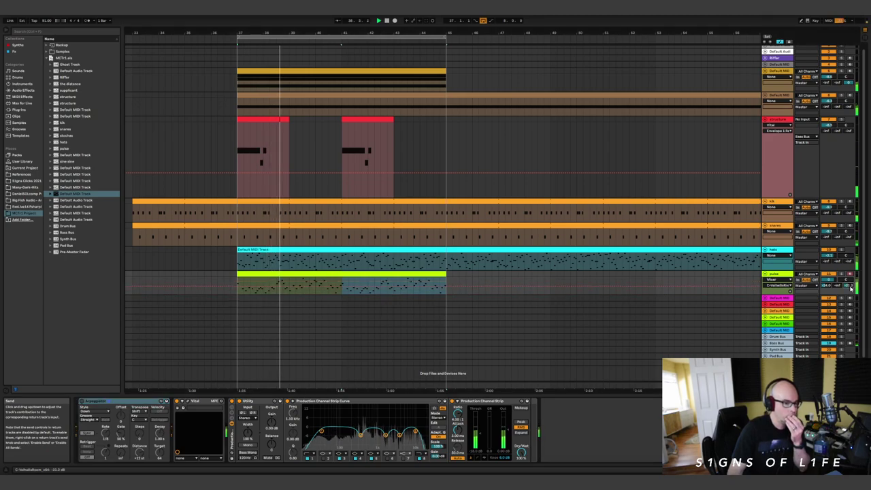
Raise the pulse track's send to the ValhallaRoom reverb
{"action": "left_click_drag", "start_coordinate": [851, 288], "coordinate": [850, 283]}
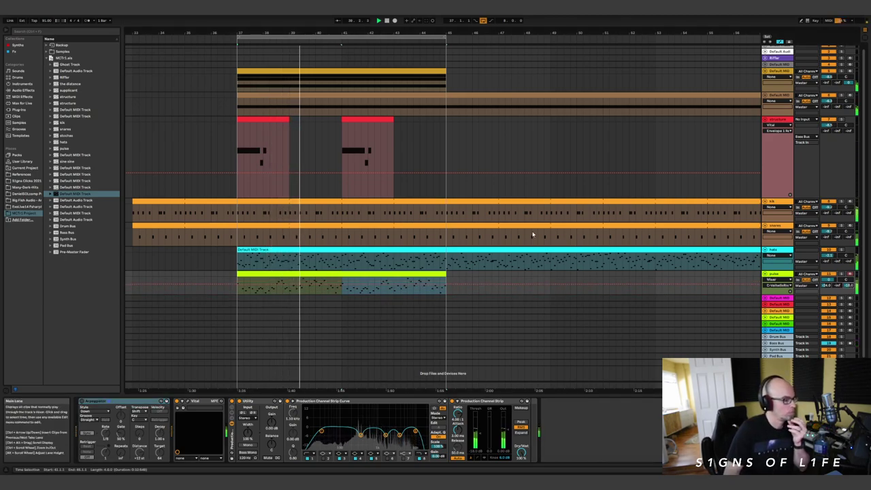
{"action": "scroll", "coordinate": [527, 221], "scroll_direction": "up", "scroll_amount": 1}
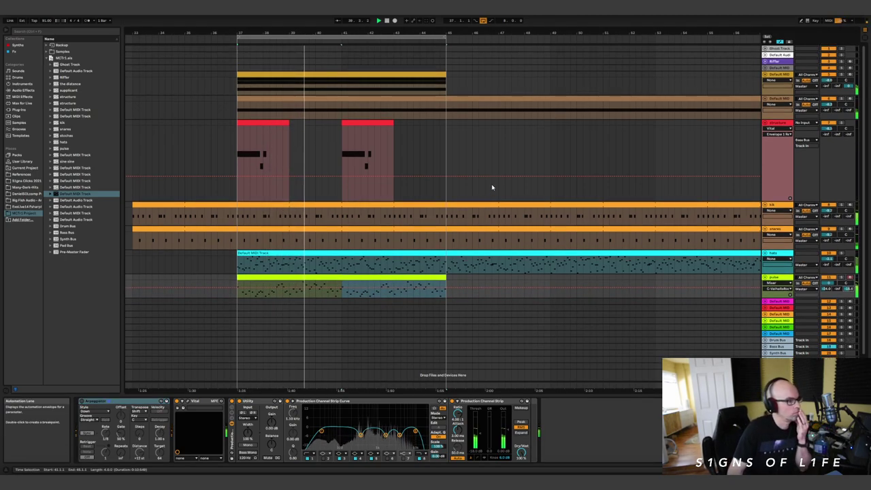
Reopen the pulse clip's notes and compare the full chromatic piano roll with the scale-only view during playback
{"action": "double_click", "coordinate": [283, 277]}
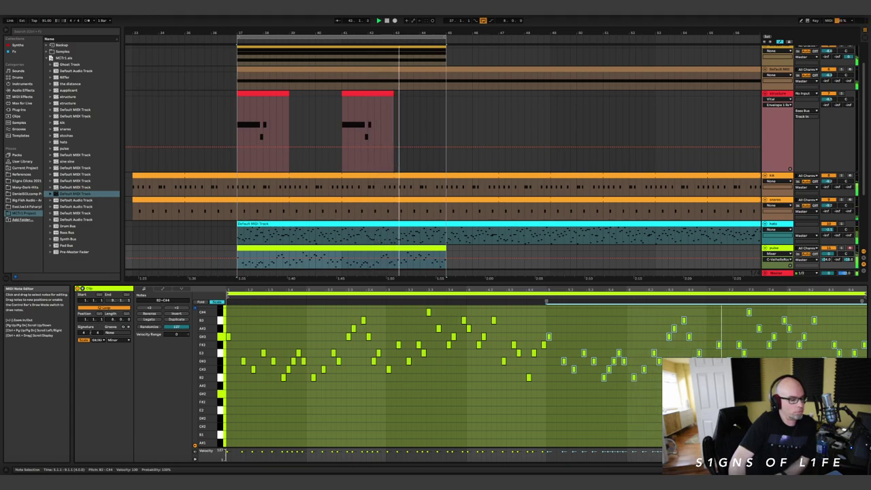
{"action": "scroll", "coordinate": [627, 342], "scroll_direction": "up", "scroll_amount": 2}
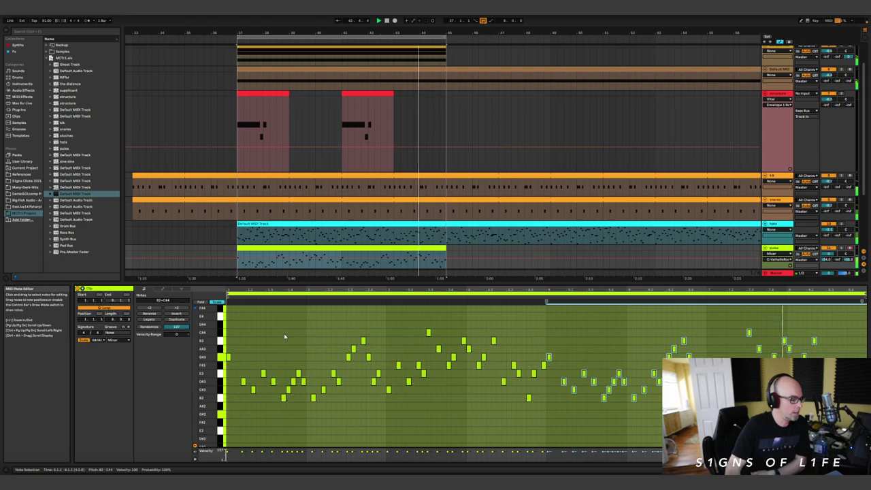
{"action": "left_click", "coordinate": [217, 303]}
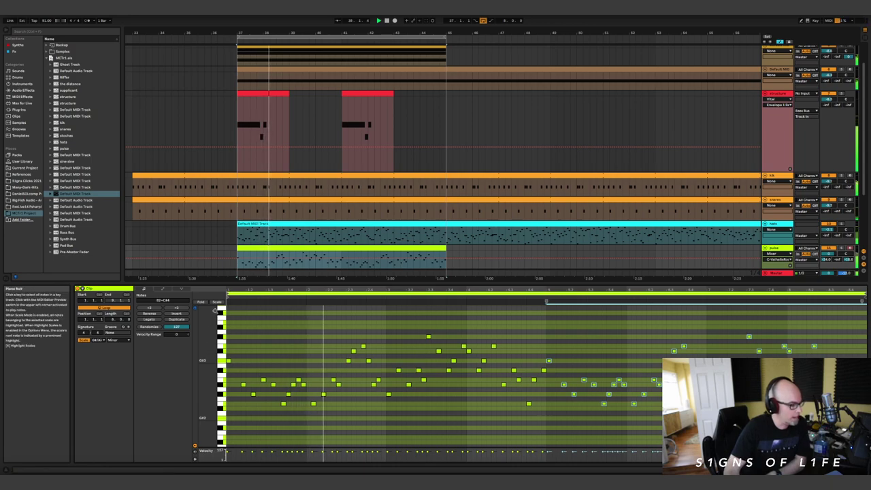
{"action": "left_click", "coordinate": [217, 302]}
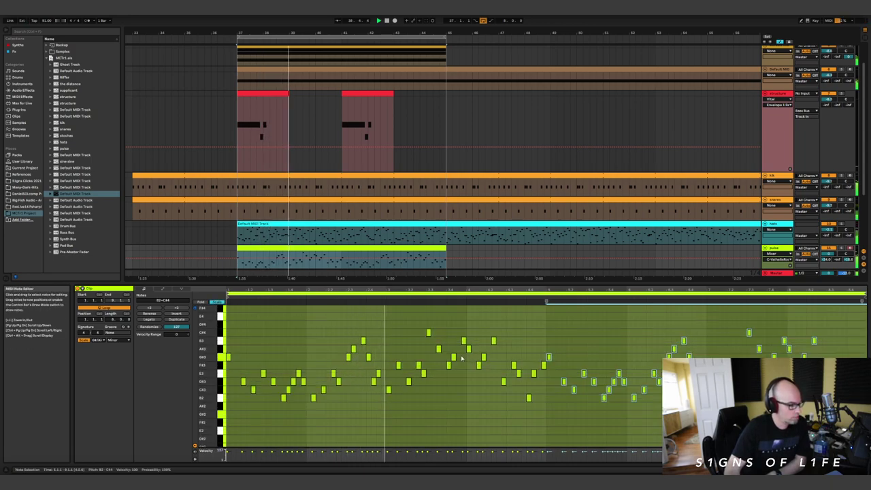
{"action": "scroll", "coordinate": [534, 355], "scroll_direction": "up", "scroll_amount": 2}
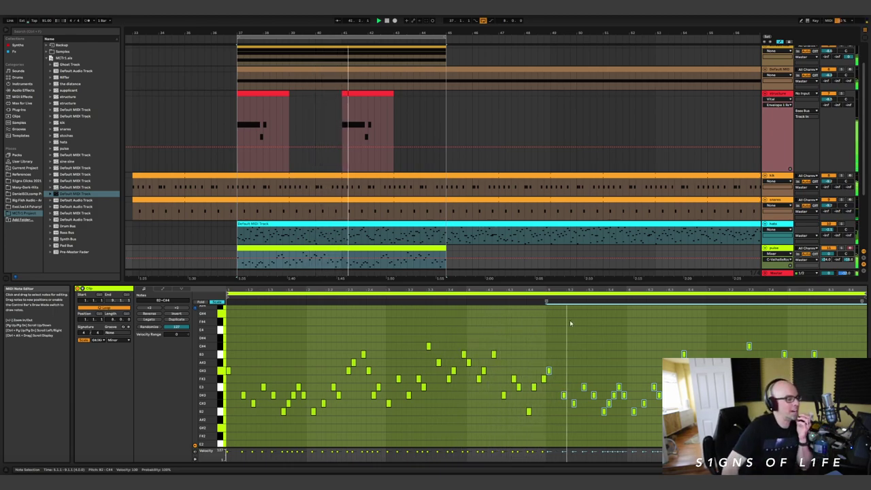
{"action": "scroll", "coordinate": [558, 330], "scroll_direction": "down", "scroll_amount": 2}
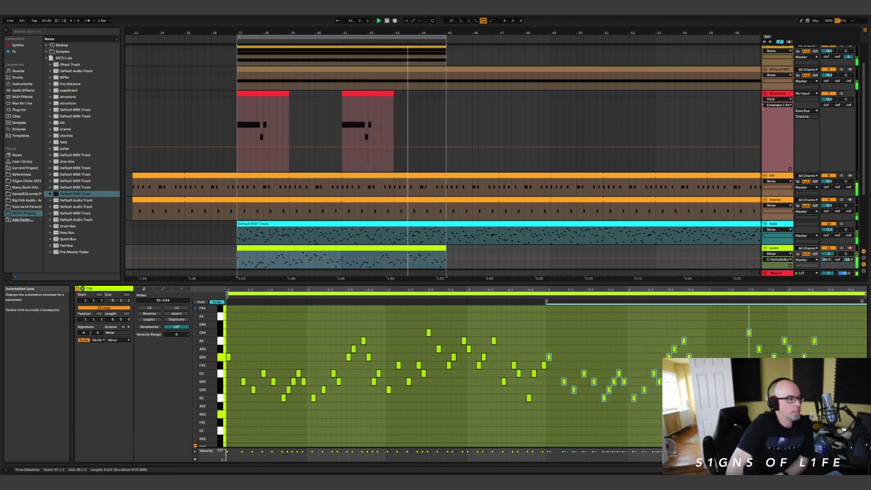
Rebalance the volumes of the gold Default MIDI track and the pulse track in the loop
{"action": "left_click", "coordinate": [830, 51]}
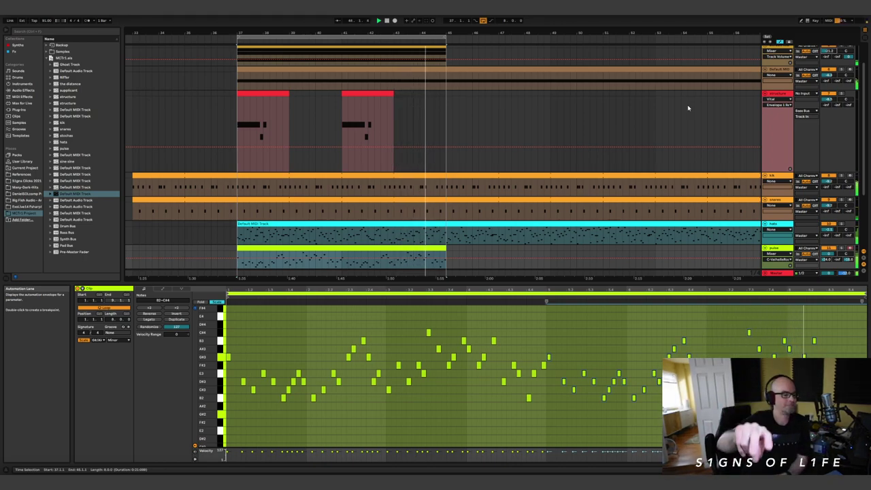
{"action": "left_click", "coordinate": [830, 255]}
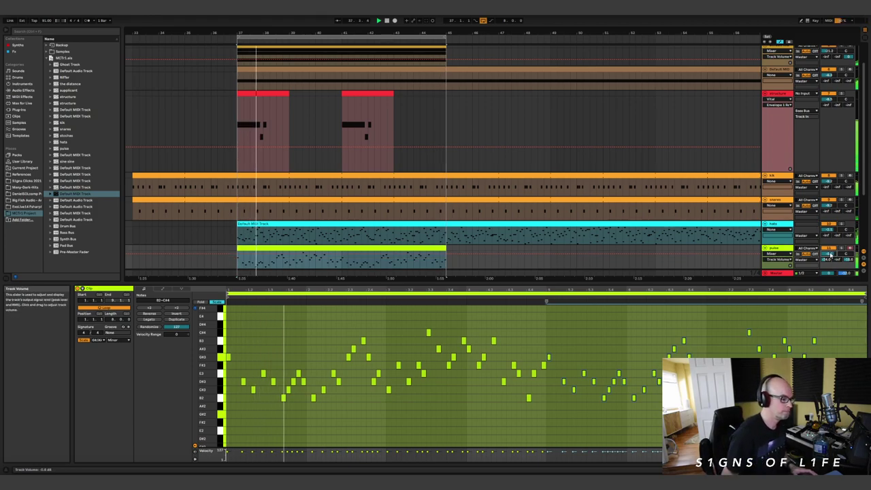